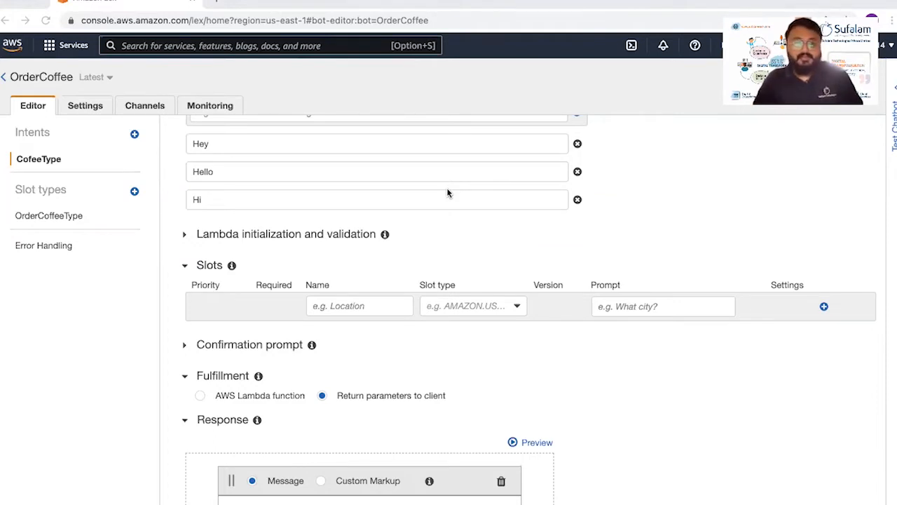
# - Enter coffeeType as the name of a new slot in the CofeeType intent
pyautogui.scroll(2, 447, 192)
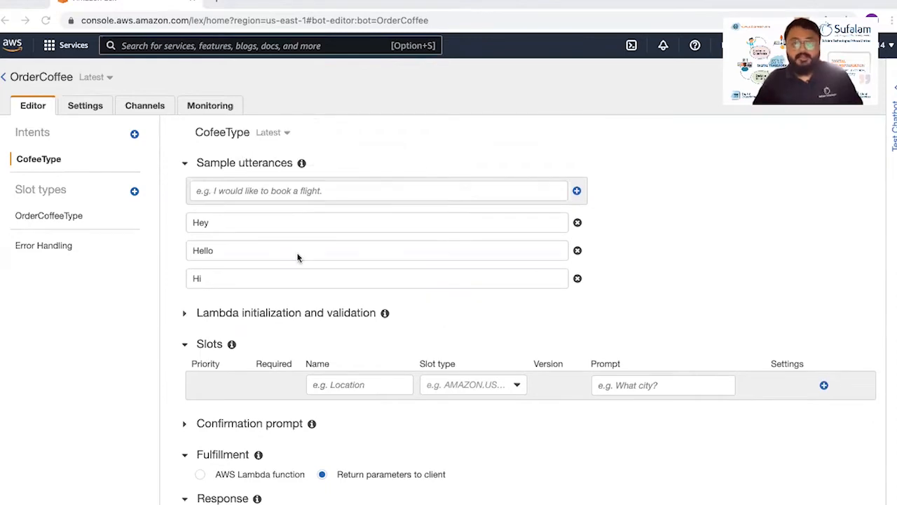
pyautogui.scroll(-10, 297, 258)
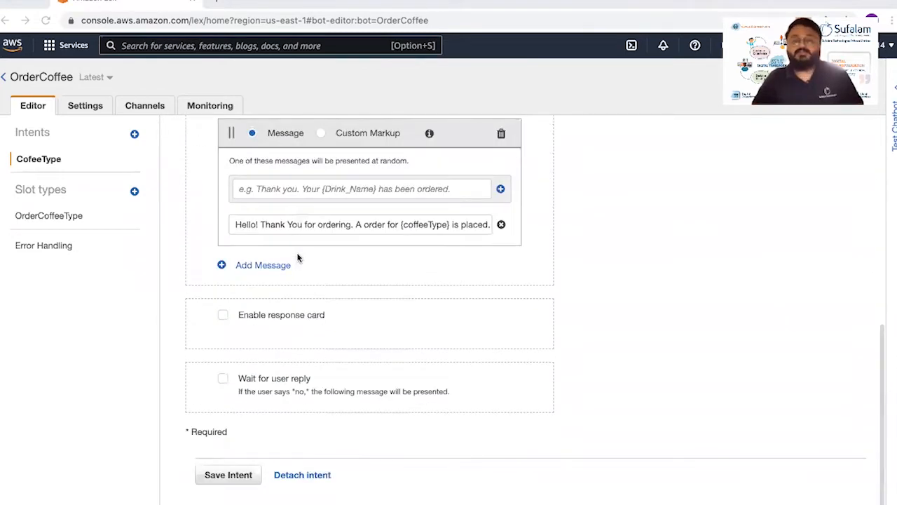
pyautogui.scroll(8, 297, 258)
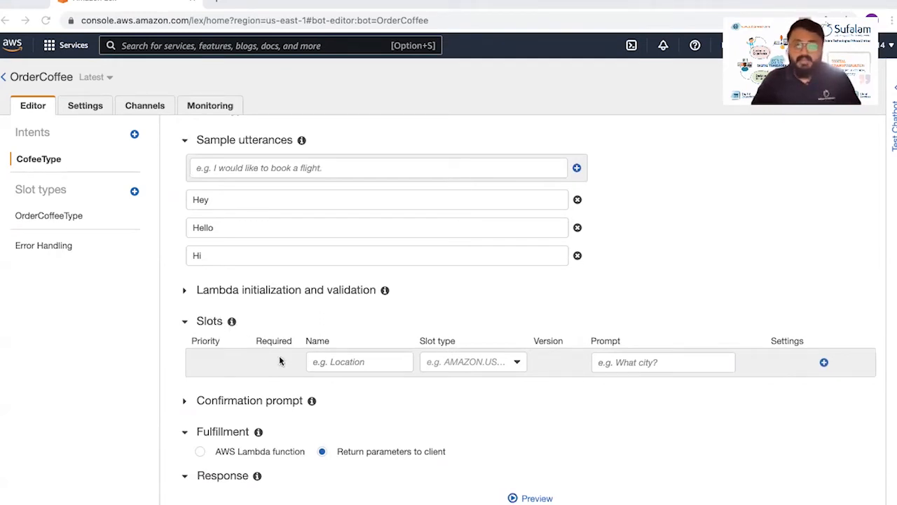
pyautogui.click(339, 361)
pyautogui.write('cof')
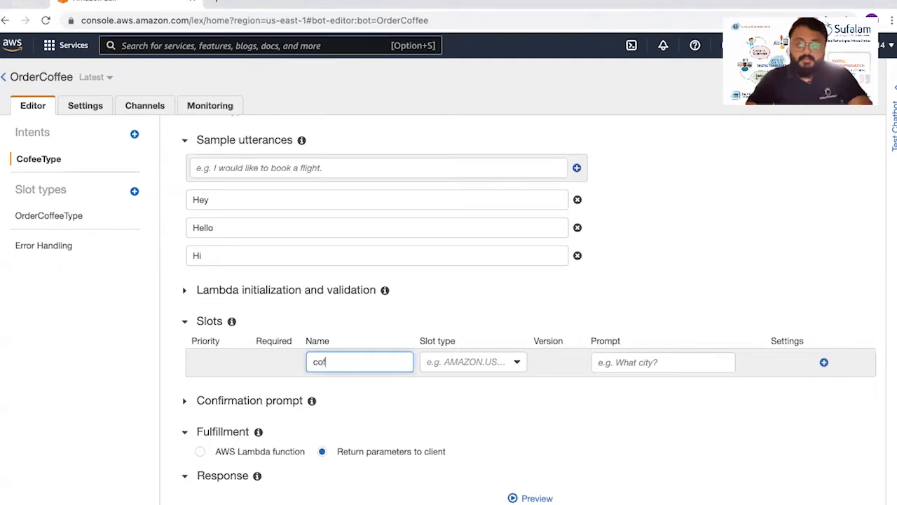
pyautogui.write('feeType')
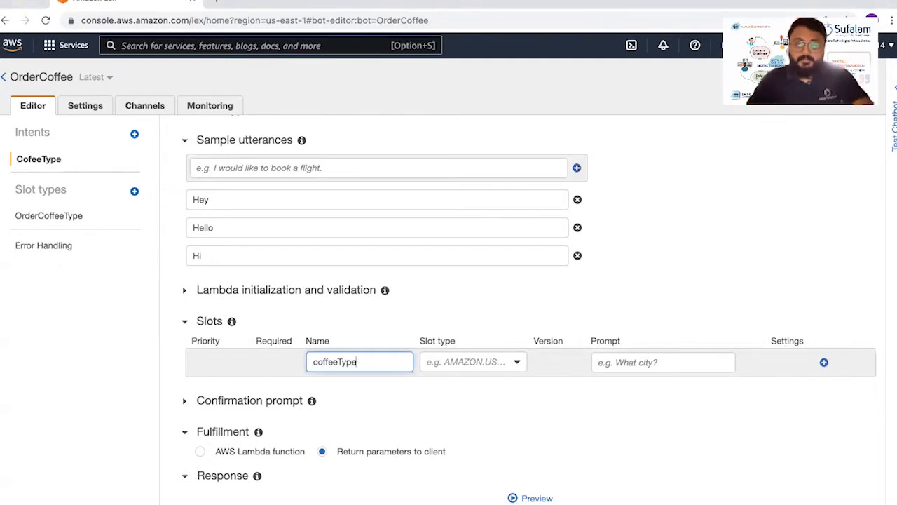
# - Look through the custom and built-in slot types offered for the new coffeeType slot
pyautogui.click(434, 362)
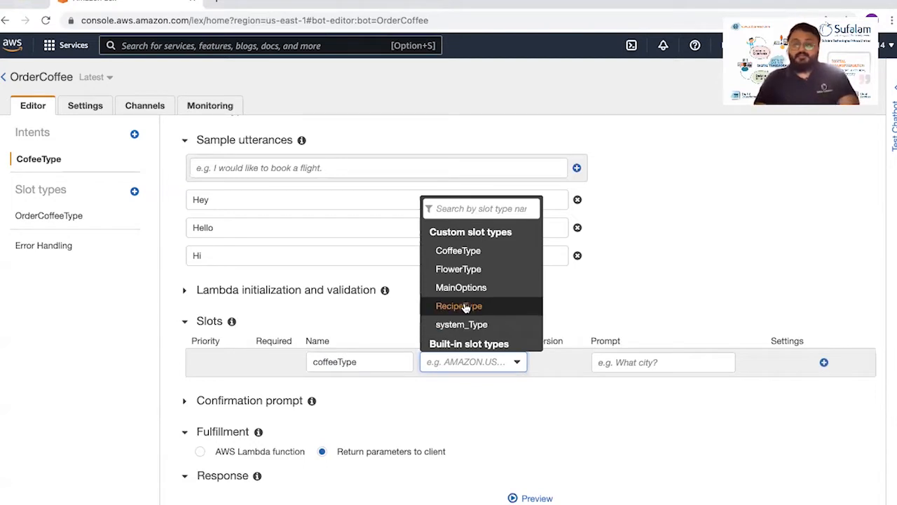
pyautogui.scroll(-1, 465, 306)
pyautogui.scroll(-3, 465, 309)
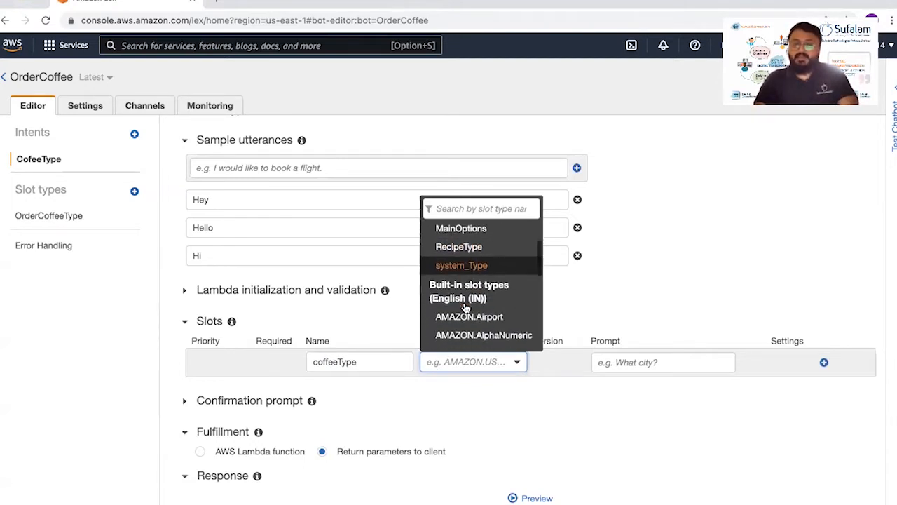
pyautogui.scroll(1, 473, 298)
pyautogui.scroll(3, 477, 291)
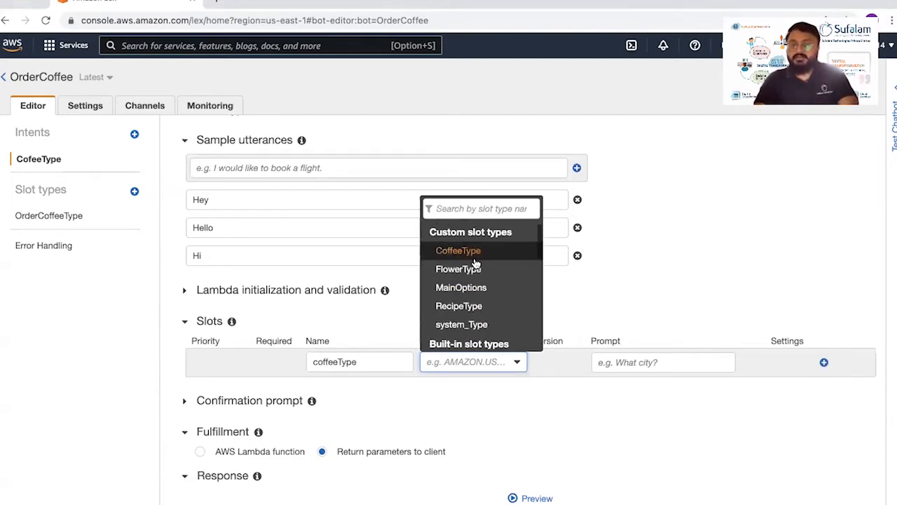
pyautogui.click(459, 404)
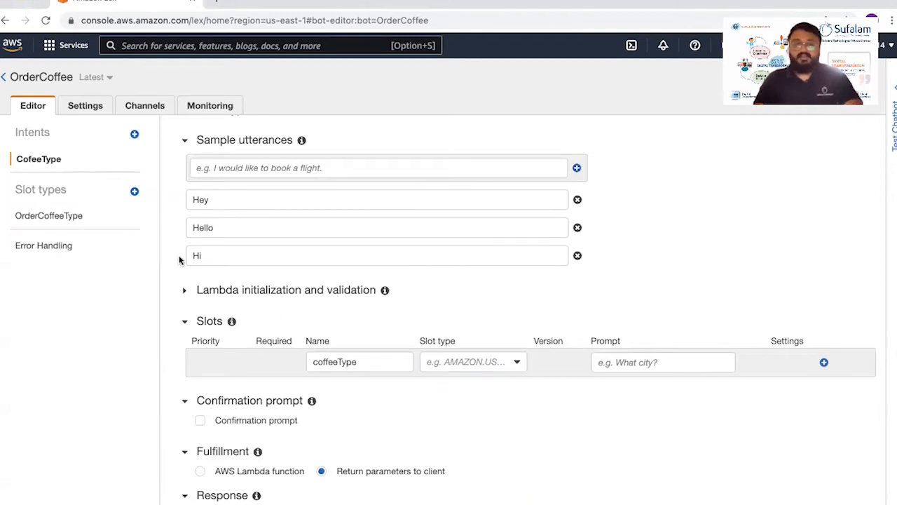
# - Start a new custom slot type and name it AvailableCoffeeType
pyautogui.click(135, 192)
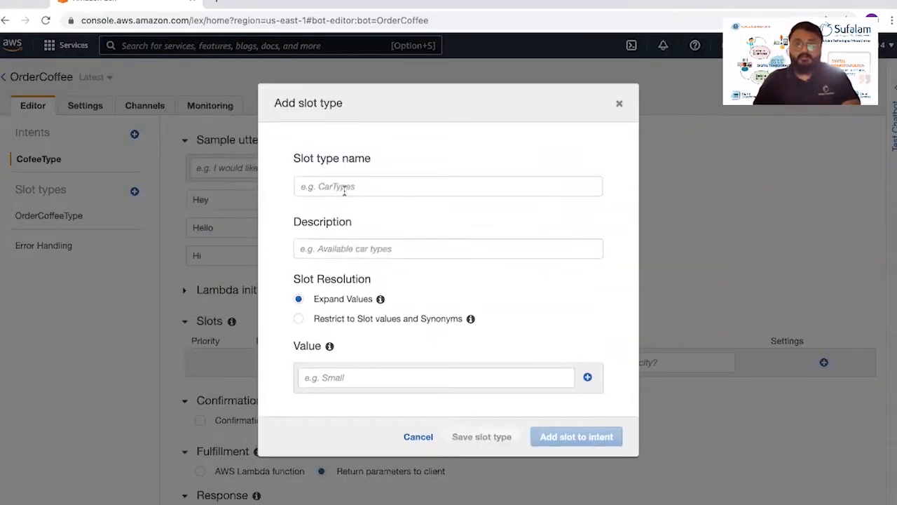
pyautogui.click(348, 186)
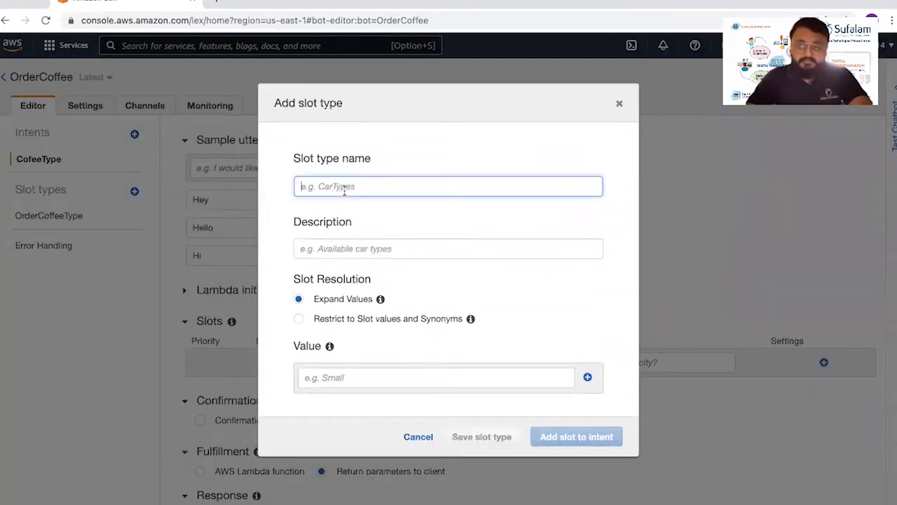
pyautogui.write('Coffee')
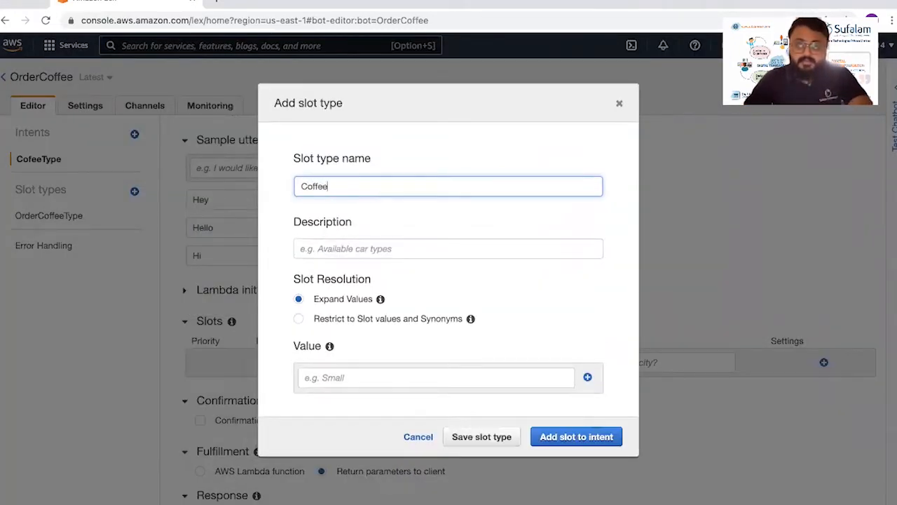
pyautogui.write('T')
pyautogui.press('BackSpace')
pyautogui.press('BackSpace')
pyautogui.press('BackSpace')
pyautogui.press('BackSpace')
pyautogui.press('BackSpace')
pyautogui.press('BackSpace')
pyautogui.press('BackSpace')
pyautogui.write('AvailableCoffeeType')
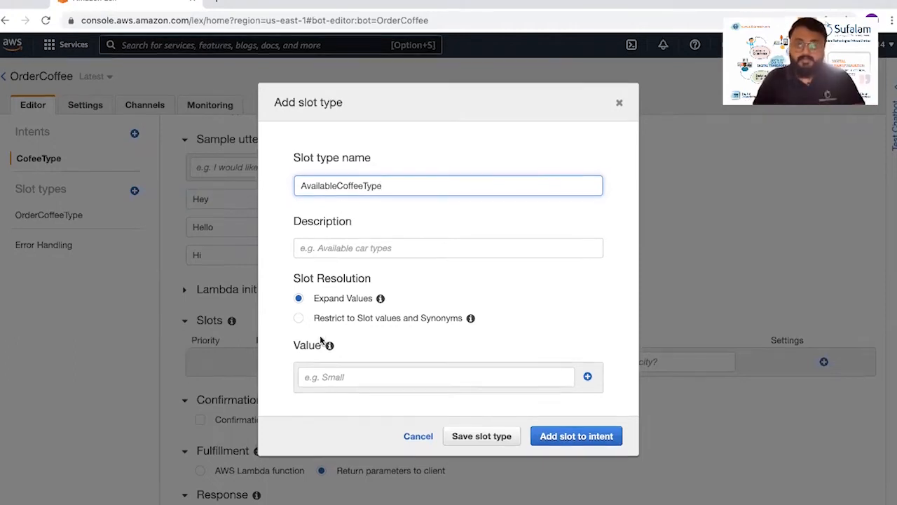
# - Give the slot type the values Mocha, Latte, Small and Big, and add it to the intent as a slot
pyautogui.click(330, 376)
pyautogui.write('Mocha')
pyautogui.press('Return')
pyautogui.write('Latte')
pyautogui.press('Return')
pyautogui.write('Small')
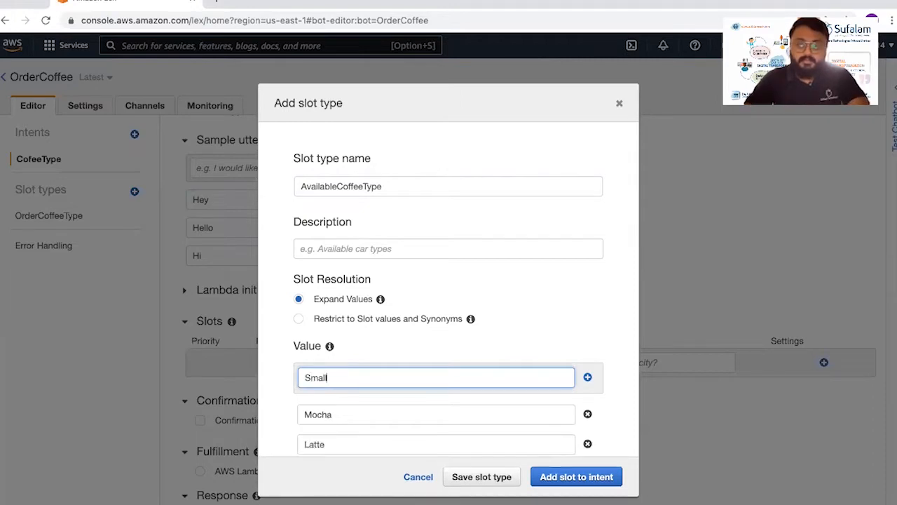
pyautogui.press('Return')
pyautogui.write('Bu')
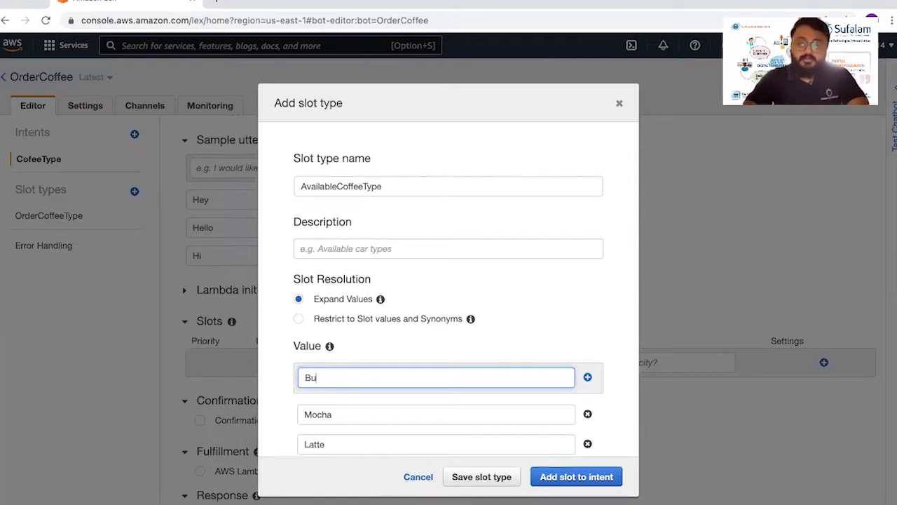
pyautogui.write('g')
pyautogui.press('Return')
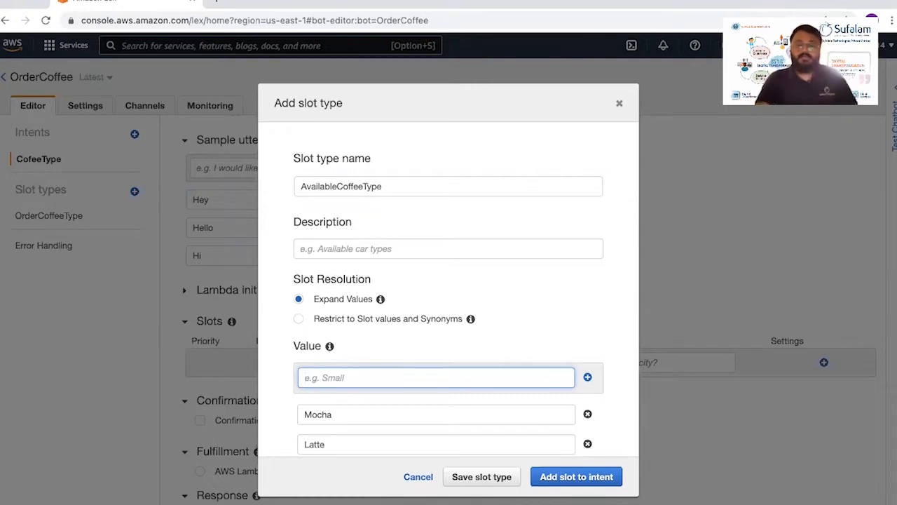
pyautogui.scroll(-2, 353, 377)
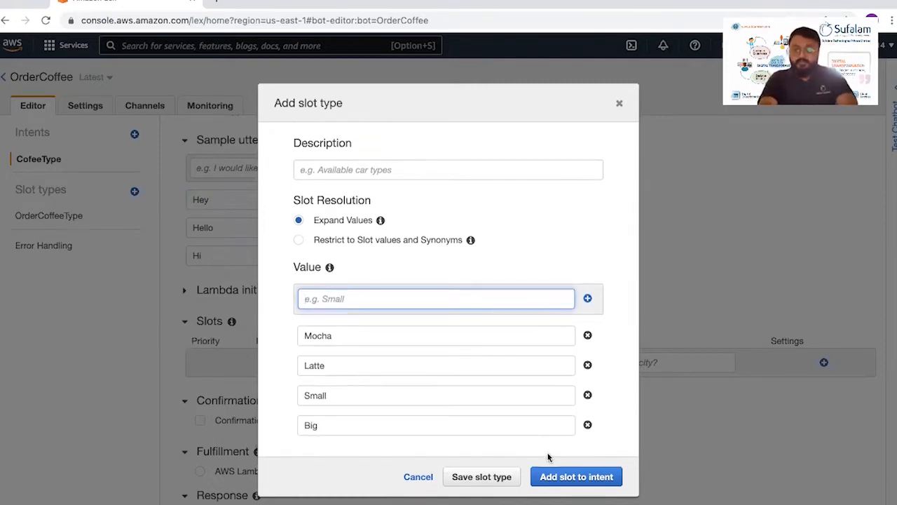
pyautogui.click(555, 476)
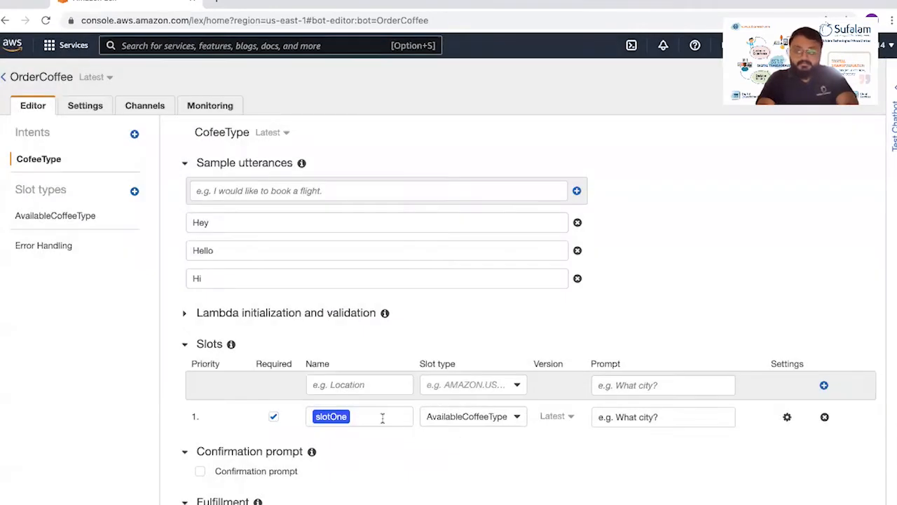
# - Rename the slot that uses AvailableCoffeeType to coffeeType
pyautogui.doubleClick(333, 416)
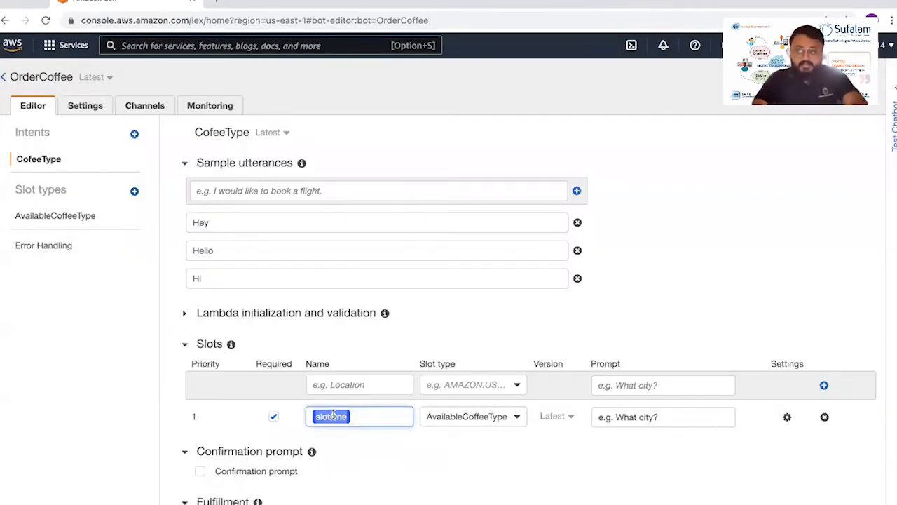
pyautogui.write('co')
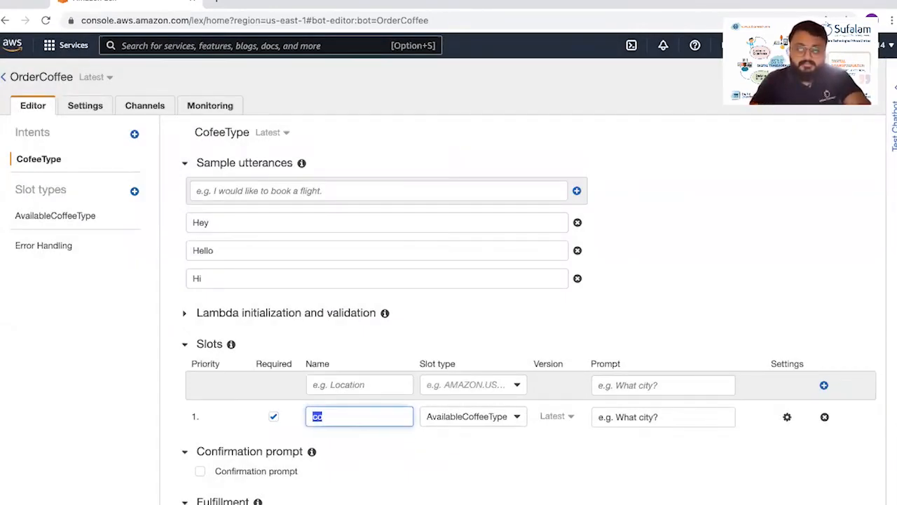
pyautogui.write('ffee')
pyautogui.write('S_Typ')
pyautogui.press('BackSpace')
pyautogui.press('BackSpace')
pyautogui.press('BackSpace')
pyautogui.press('BackSpace')
pyautogui.press('BackSpace')
pyautogui.write('Type')
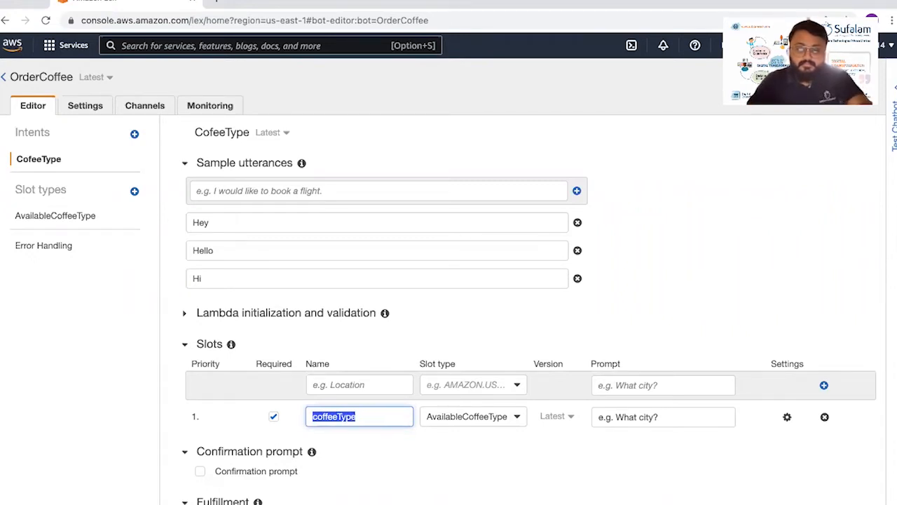
# - Set the coffeeType slot's prompt to "What kind of coffee you'll like to order?"
pyautogui.click(679, 417)
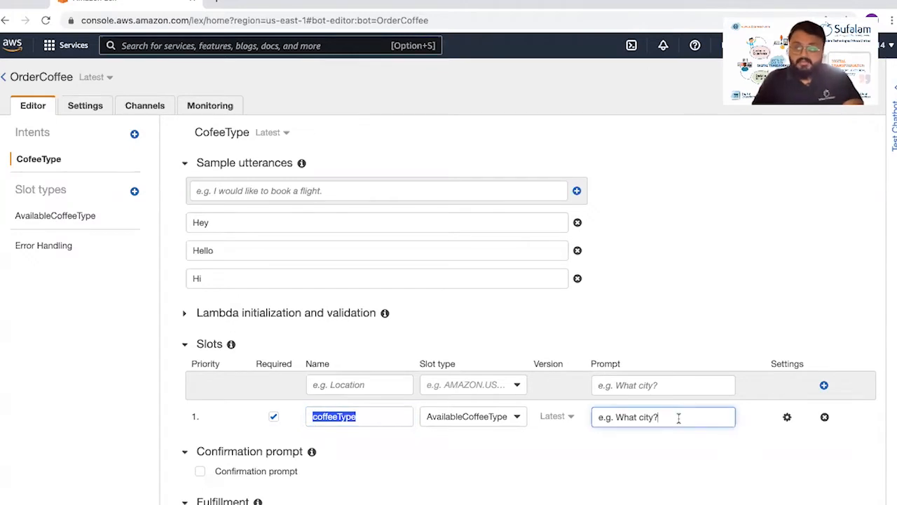
pyautogui.tripleClick(678, 417)
pyautogui.write('What ki')
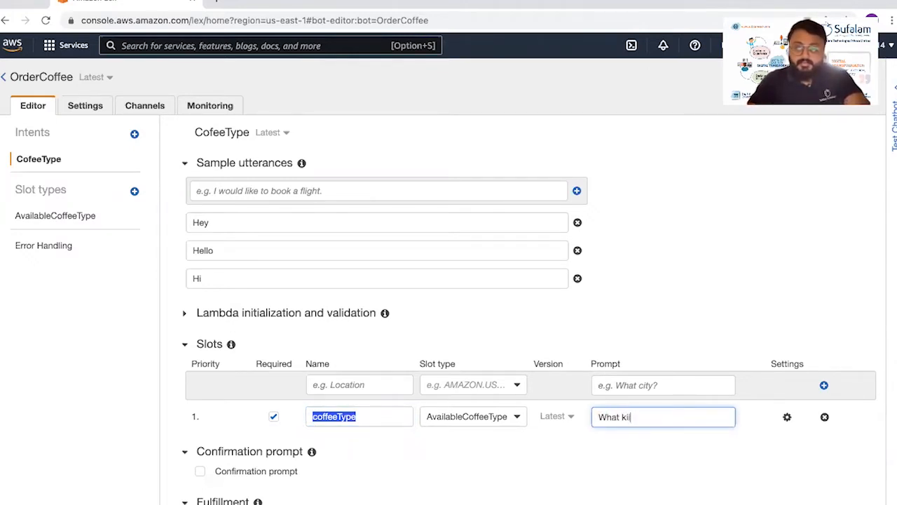
pyautogui.write('innd of')
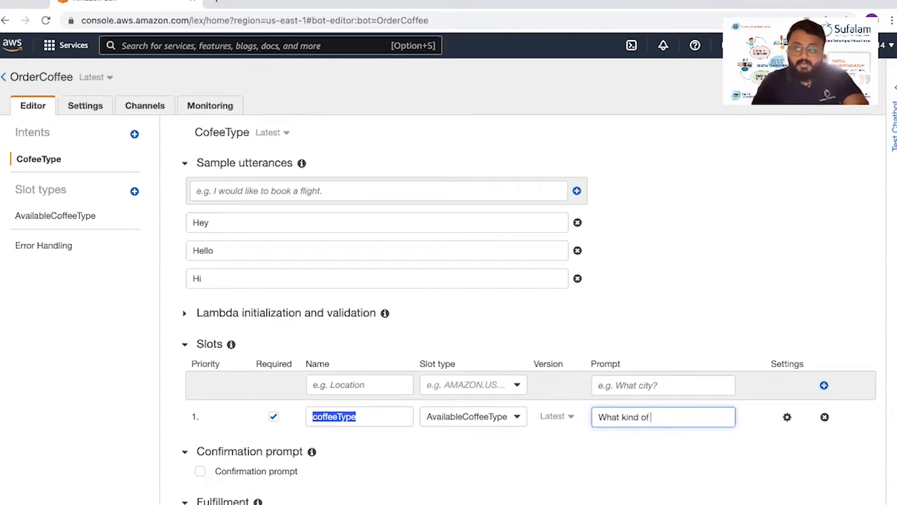
pyautogui.write(" coffee you'll liker to order?")
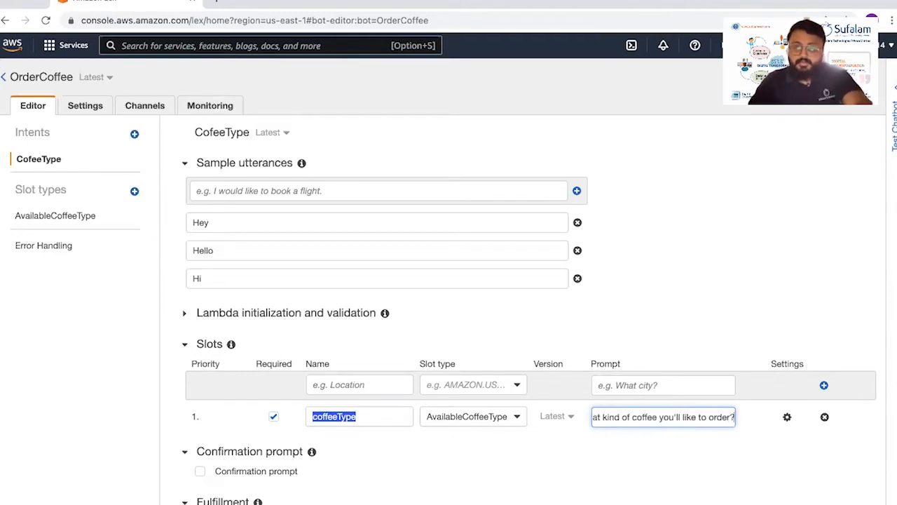
# - In the coffeeType slot's settings, title the first prompt response card "Coffee Types"
pyautogui.click(788, 417)
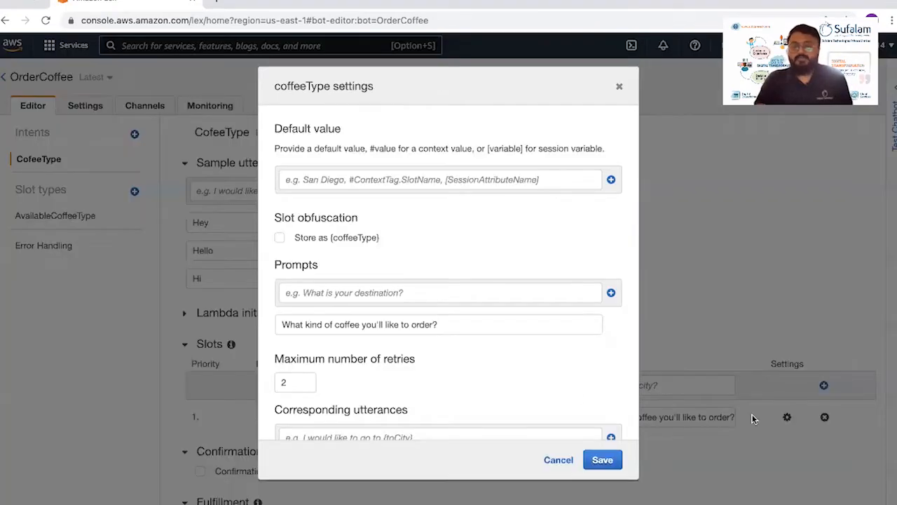
pyautogui.scroll(-5, 352, 370)
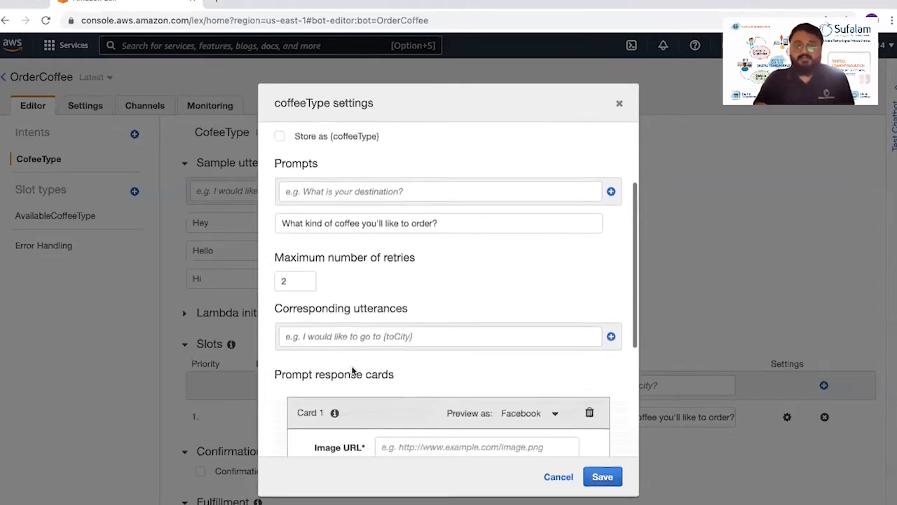
pyautogui.scroll(-1, 352, 370)
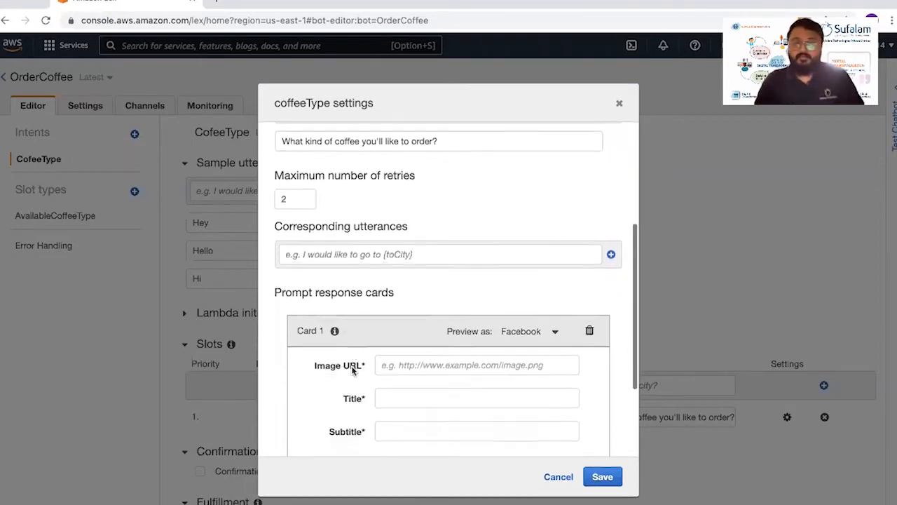
pyautogui.scroll(-1, 352, 370)
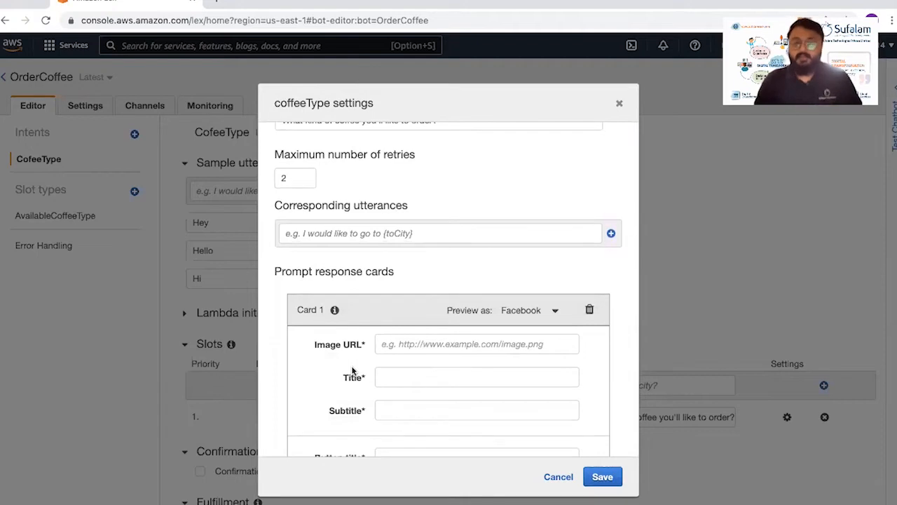
pyautogui.scroll(-2, 352, 369)
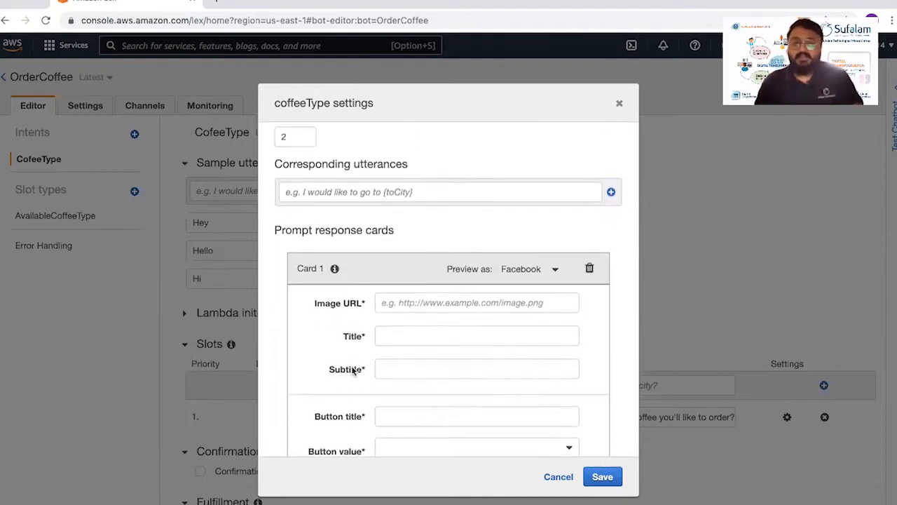
pyautogui.scroll(-1, 353, 370)
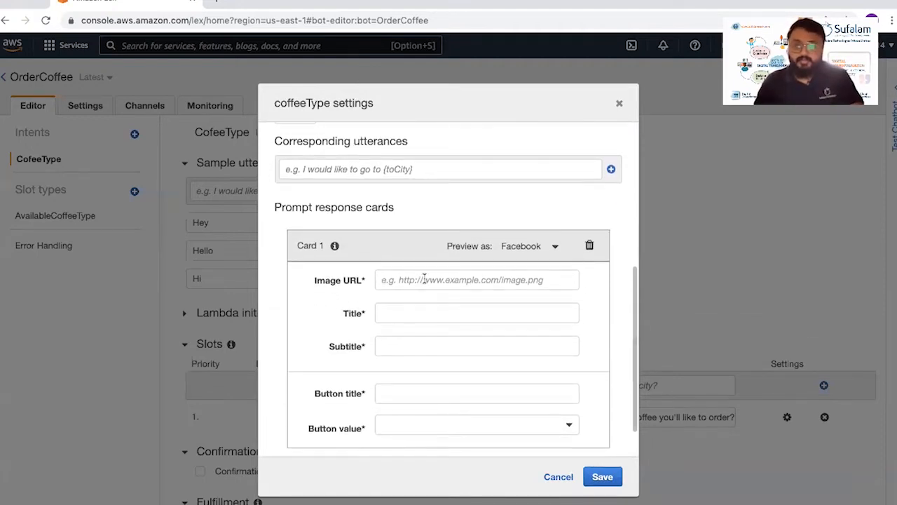
pyautogui.click(394, 313)
pyautogui.write('Co')
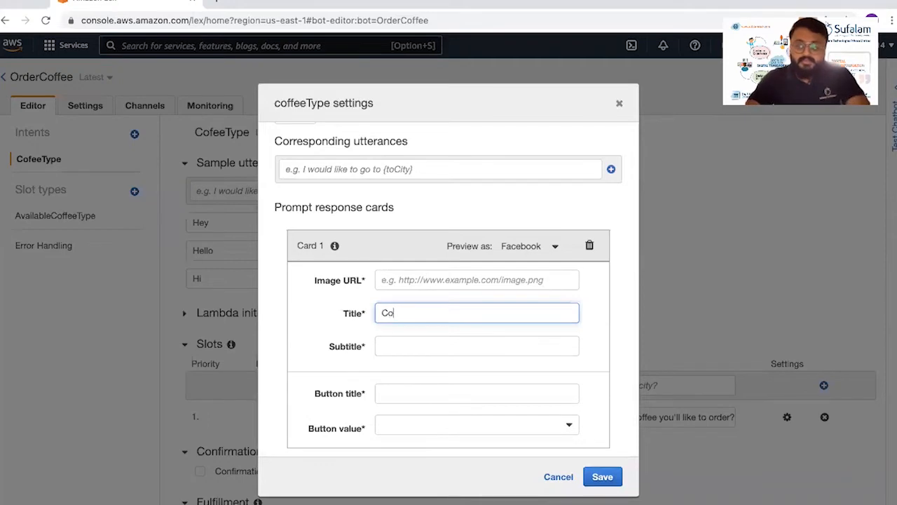
pyautogui.write('ffee ')
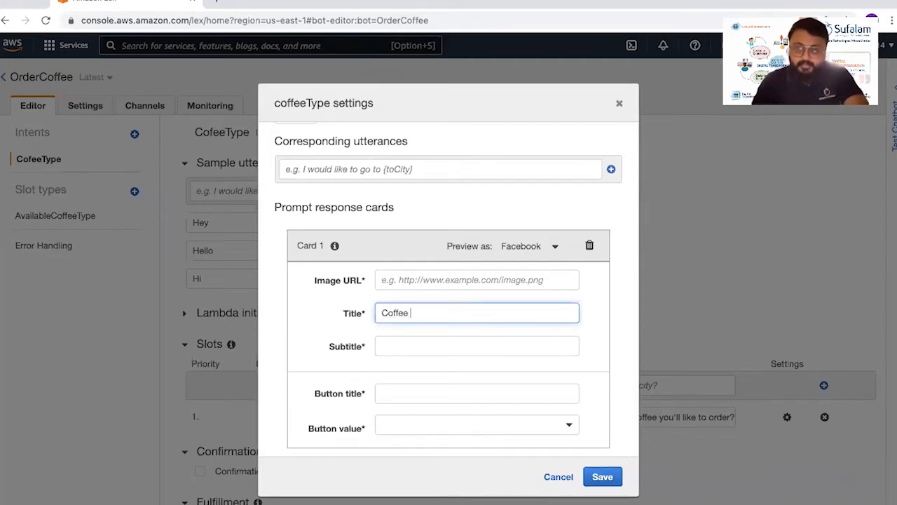
pyautogui.write('Typoees')
# - Add a Mocha button to the Coffee Types response card, with Mocha as both title and value
pyautogui.click(381, 391)
pyautogui.write('Mocha')
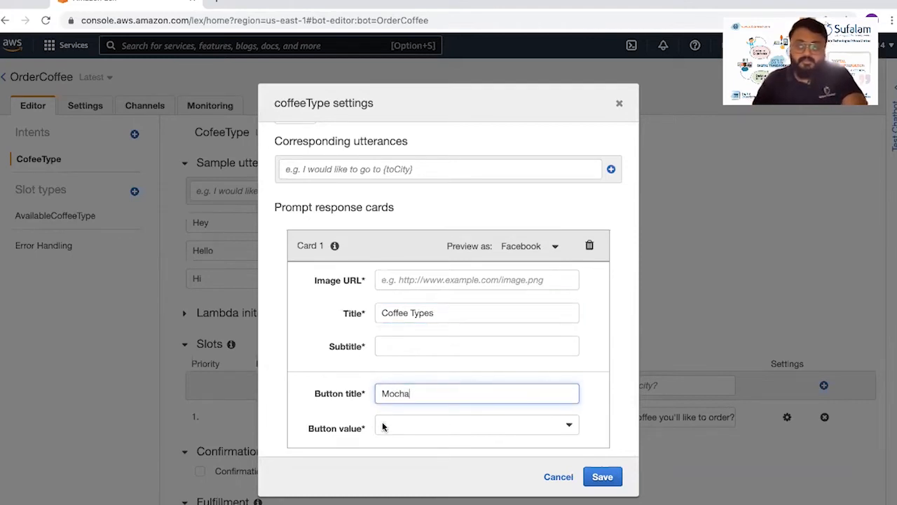
pyautogui.click(382, 421)
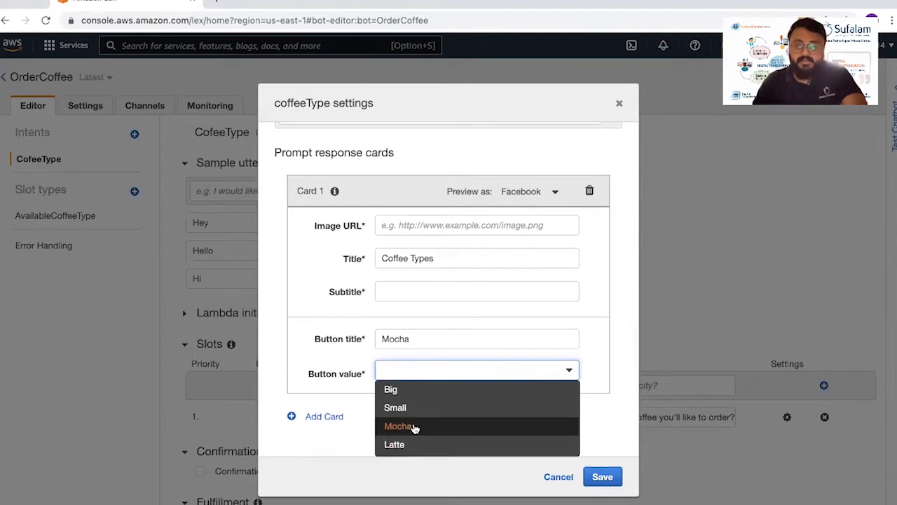
pyautogui.click(405, 428)
# - Add a second button to the Coffee Types card with the title Latte and the value Latte
pyautogui.scroll(-1, 430, 321)
pyautogui.click(409, 377)
pyautogui.write('L')
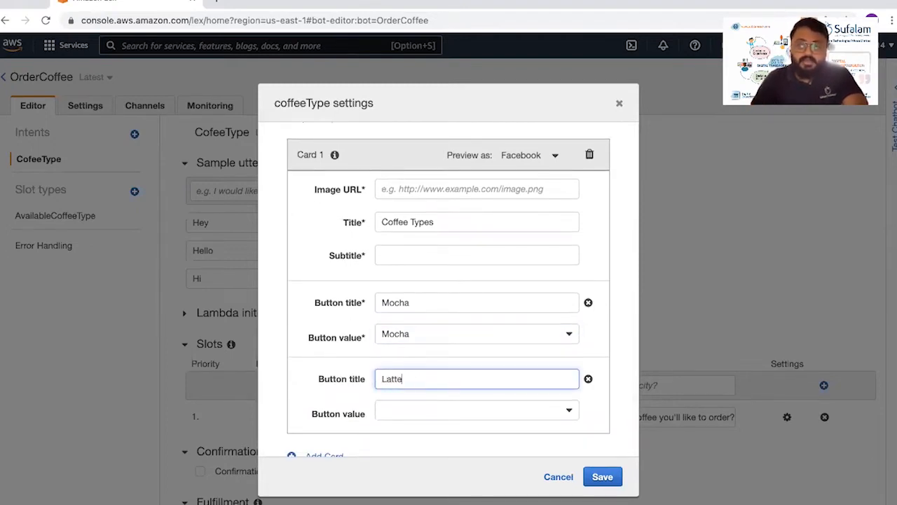
pyautogui.write('atte')
pyautogui.click(404, 409)
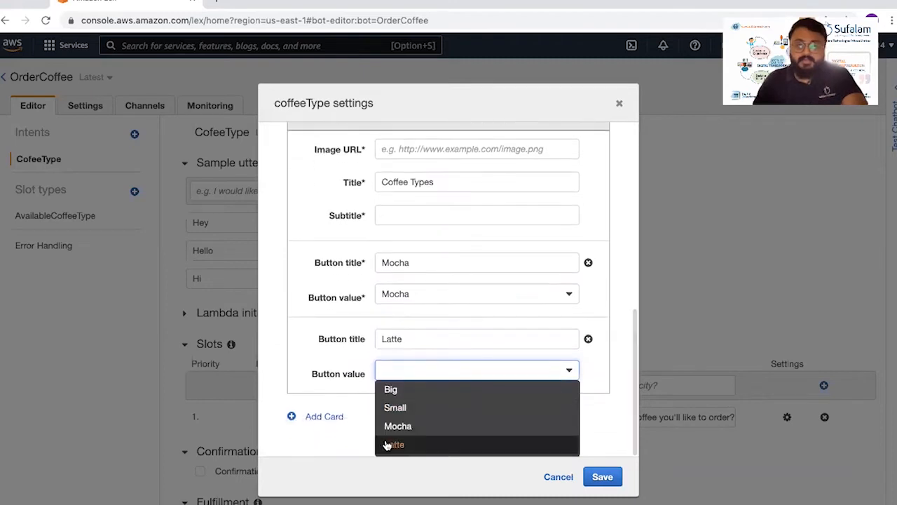
pyautogui.click(386, 446)
# - Add a third button to the Coffee Types card with the title Small and the value Small
pyautogui.scroll(-2, 397, 426)
pyautogui.click(399, 346)
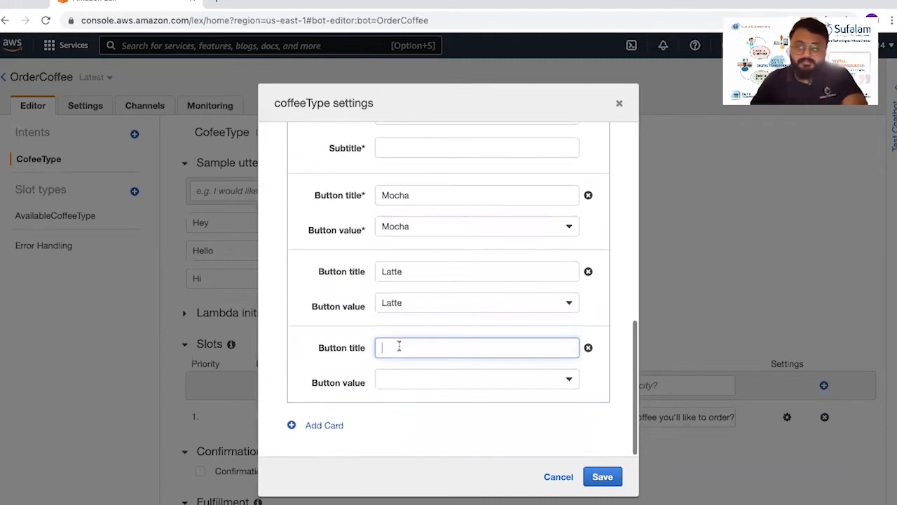
pyautogui.write('Small')
pyautogui.click(395, 382)
pyautogui.click(389, 412)
# - Add a fourth button to the Coffee Types card with the title Big and the value Big
pyautogui.scroll(-2, 415, 386)
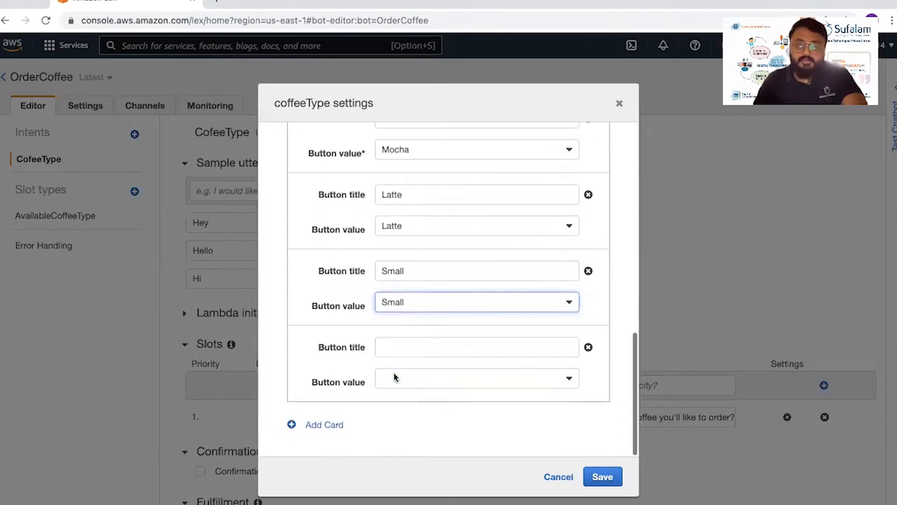
pyautogui.click(387, 348)
pyautogui.write('Big')
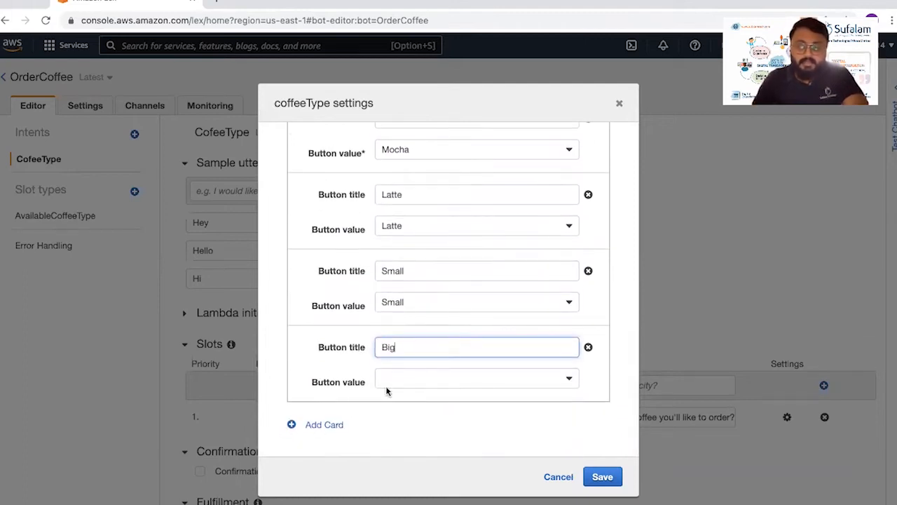
pyautogui.click(410, 377)
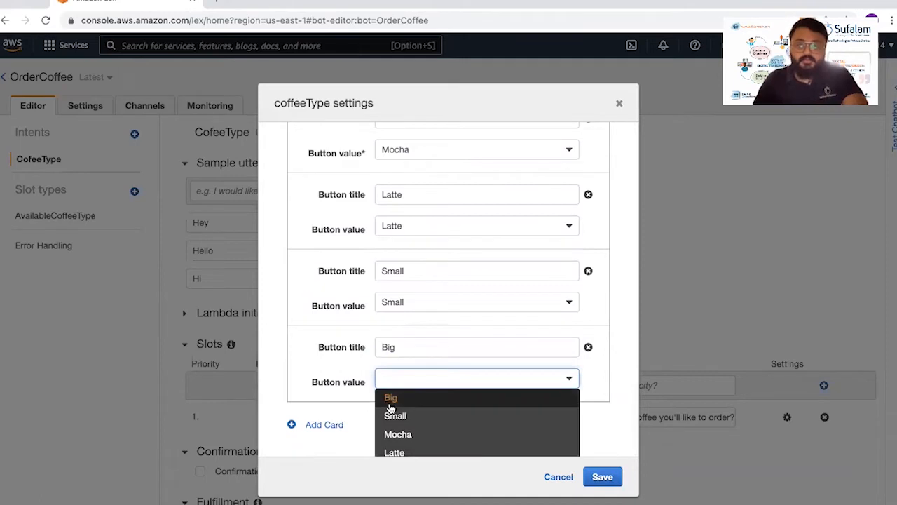
pyautogui.click(391, 399)
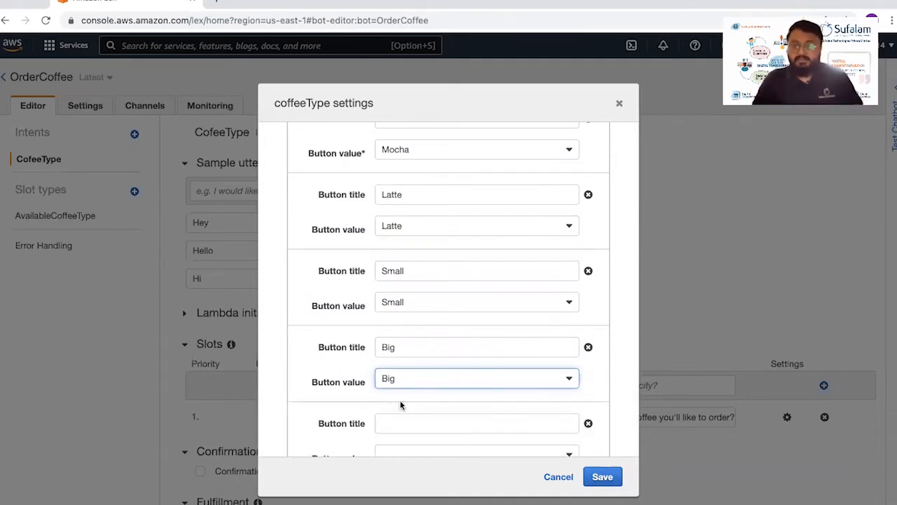
# - Check the response card's buttons and save the coffeeType slot settings
pyautogui.scroll(-2, 432, 404)
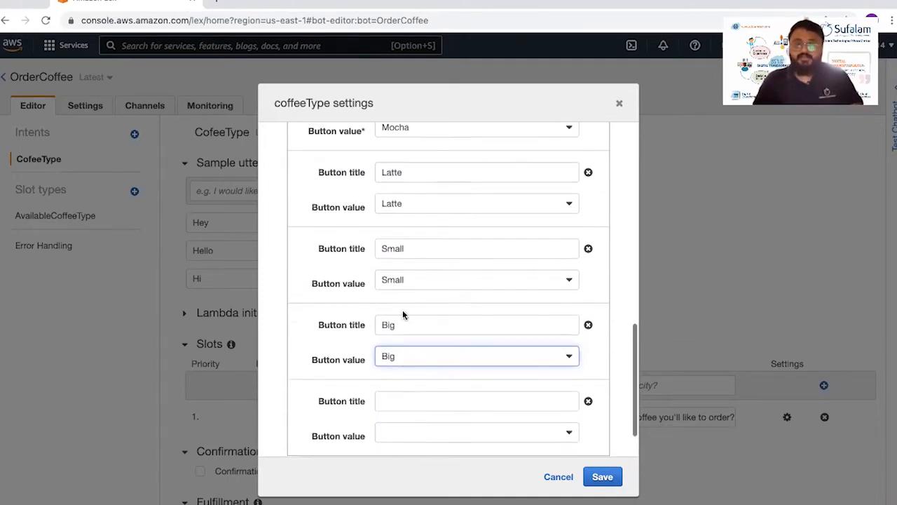
pyautogui.scroll(1, 403, 315)
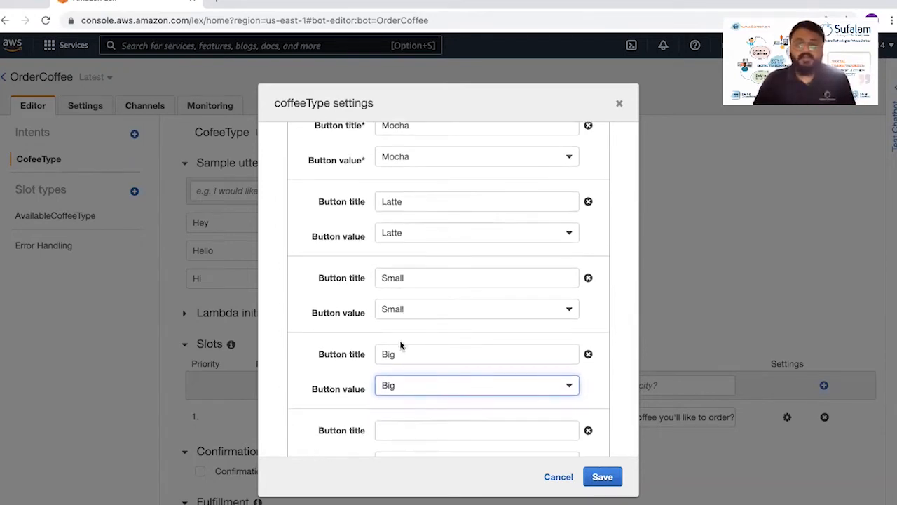
pyautogui.scroll(-3, 400, 345)
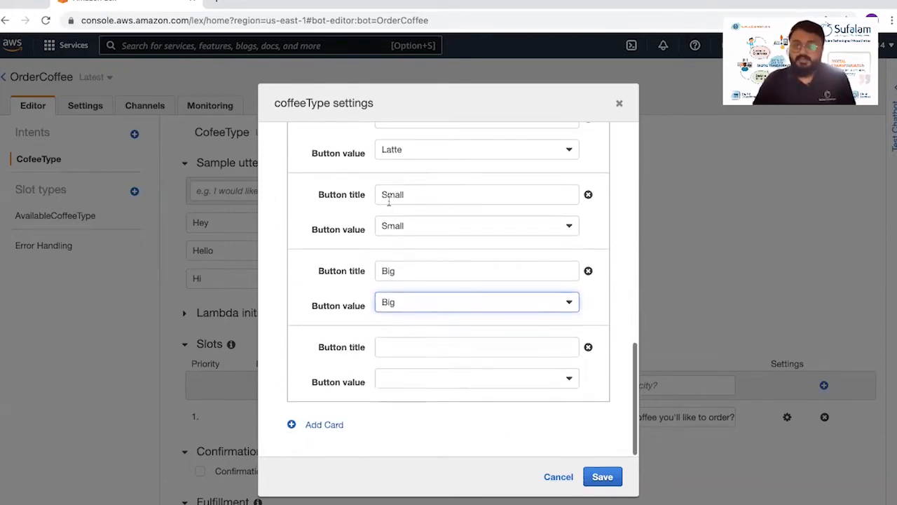
pyautogui.scroll(3, 390, 210)
pyautogui.scroll(-3, 552, 413)
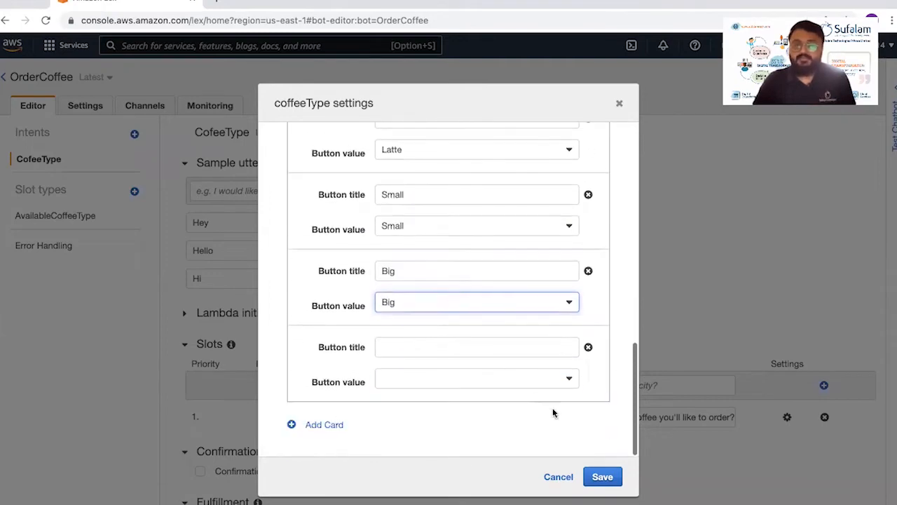
pyautogui.click(597, 477)
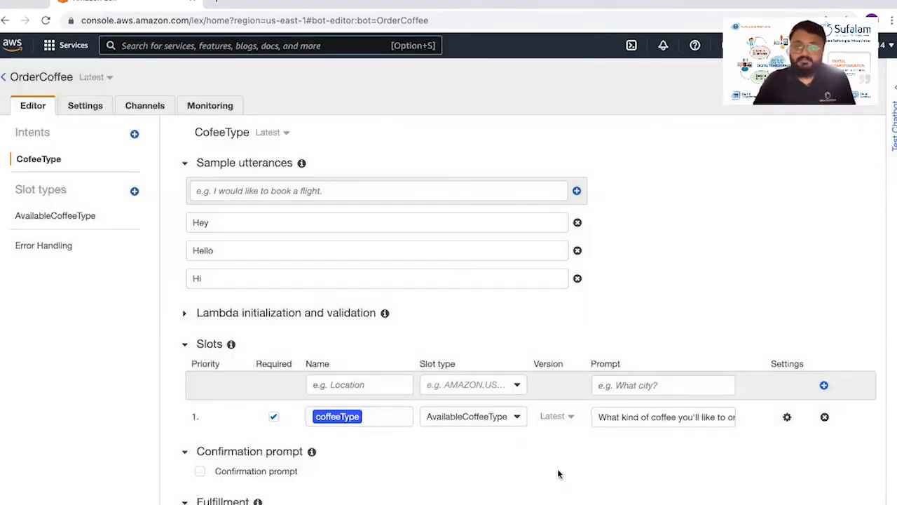
# - Remove the {nameOfUser} placeholder from the intent's thank-you response message
pyautogui.scroll(-10, 335, 426)
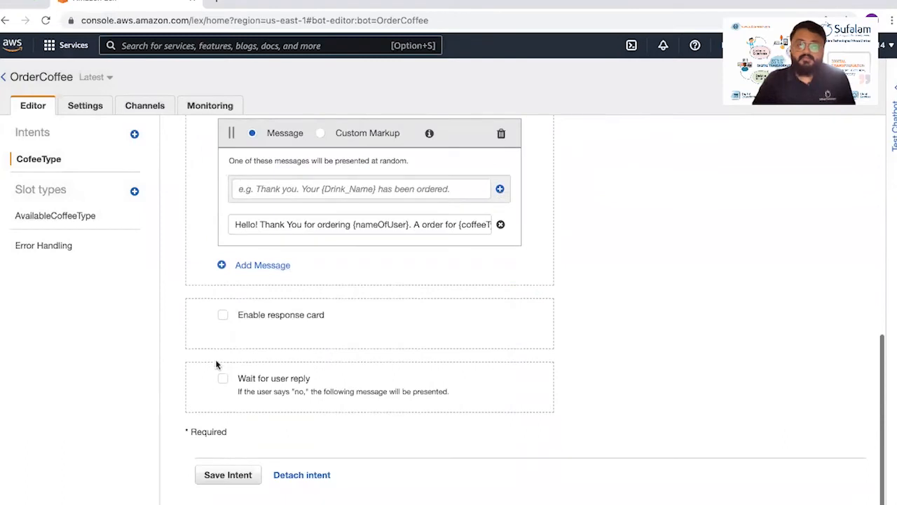
pyautogui.click(405, 224)
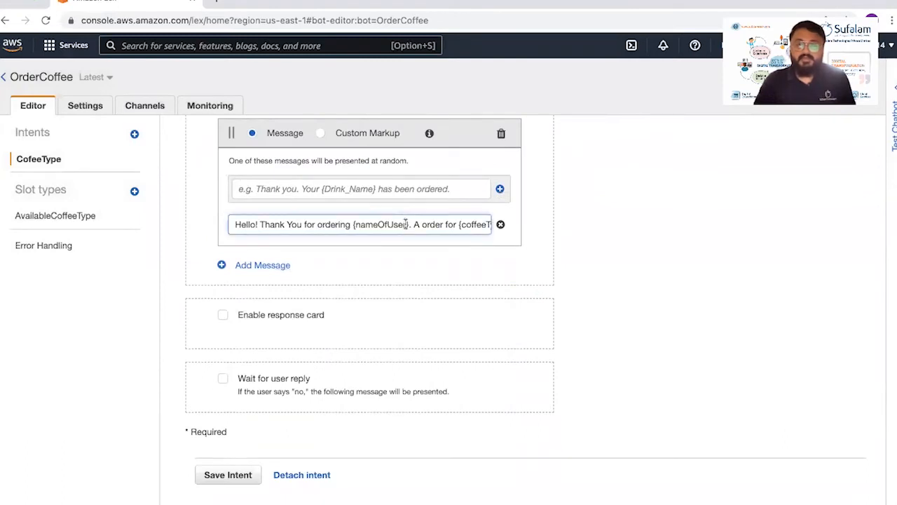
pyautogui.moveTo(408, 223); pyautogui.dragTo(350, 225)
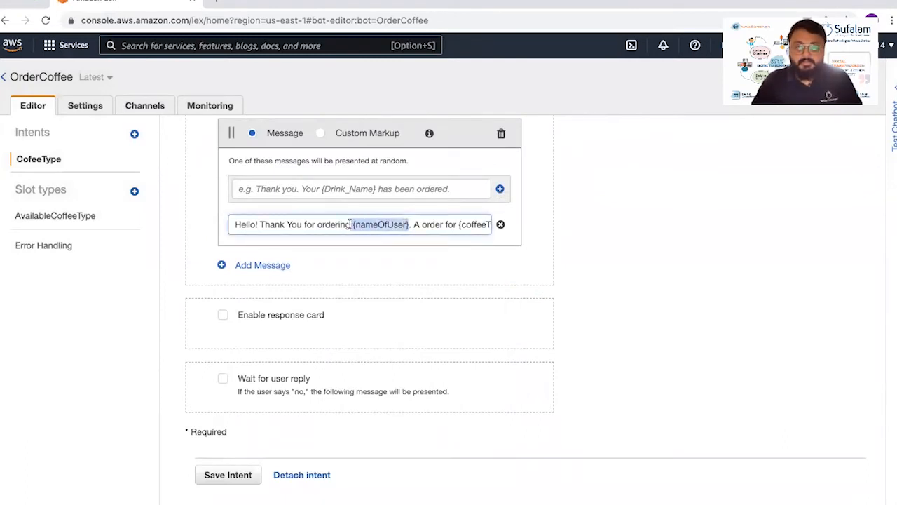
pyautogui.press('BackSpace')
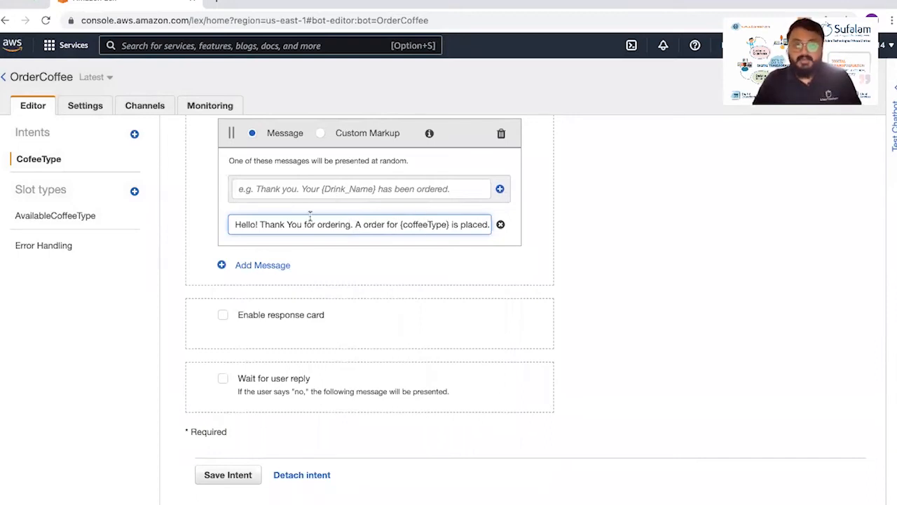
# - Compare the coffeeType slot's name with the placeholder used in the response message
pyautogui.scroll(3, 311, 217)
pyautogui.scroll(2, 310, 221)
pyautogui.doubleClick(327, 196)
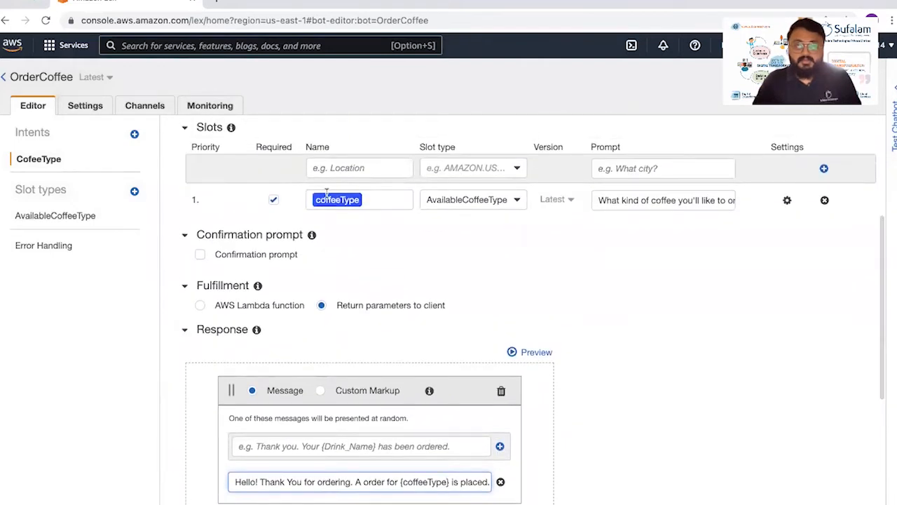
pyautogui.scroll(-3, 393, 294)
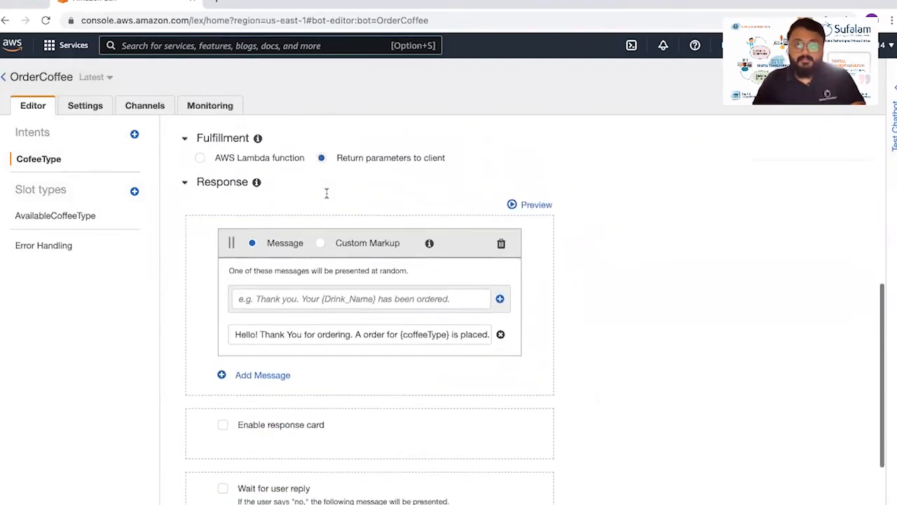
pyautogui.doubleClick(423, 326)
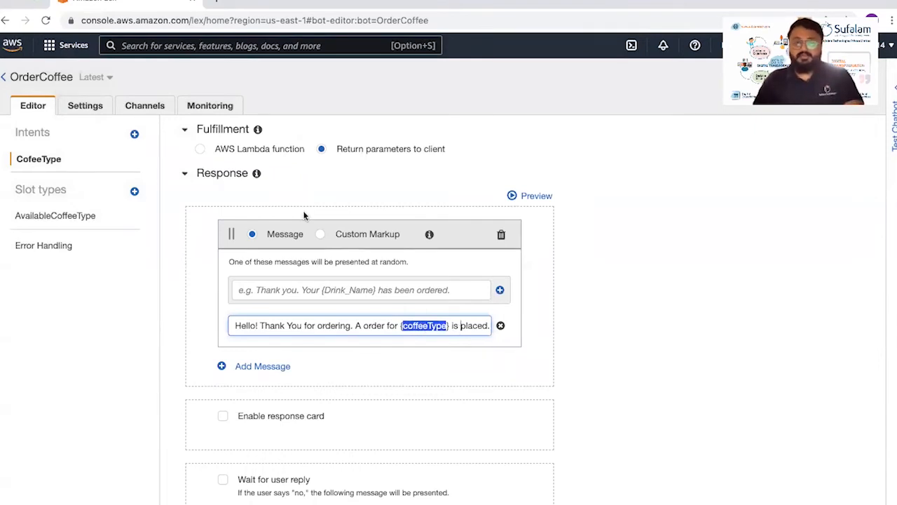
pyautogui.scroll(3, 304, 215)
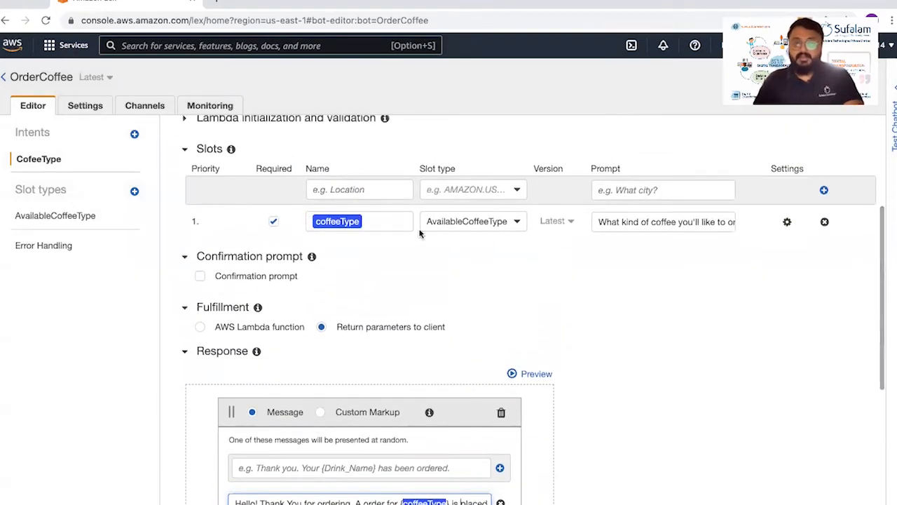
pyautogui.scroll(-3, 417, 234)
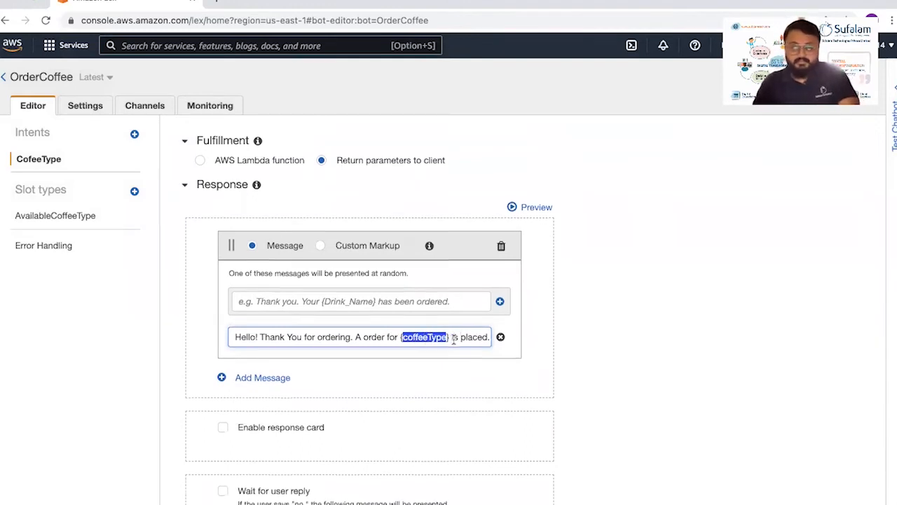
# - Save the CofeeType intent and build the OrderCoffee bot
pyautogui.scroll(-2, 364, 399)
pyautogui.click(256, 475)
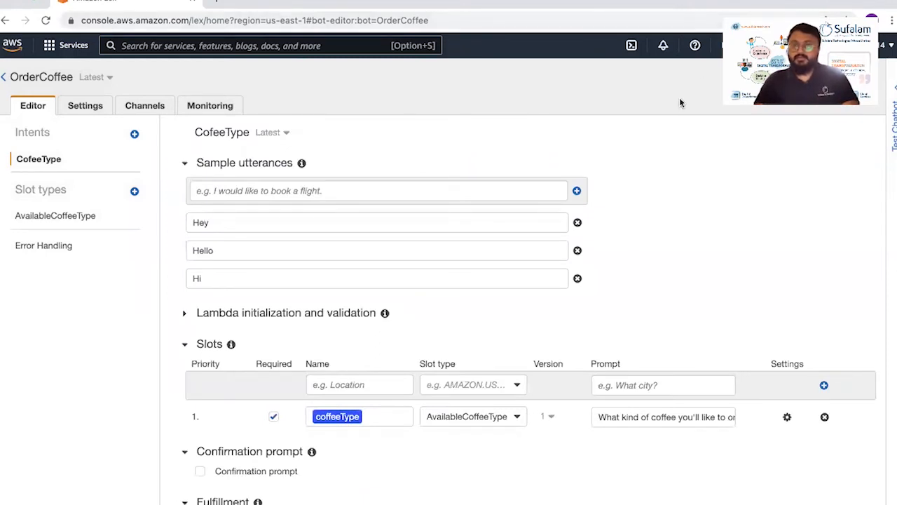
pyautogui.click(775, 82)
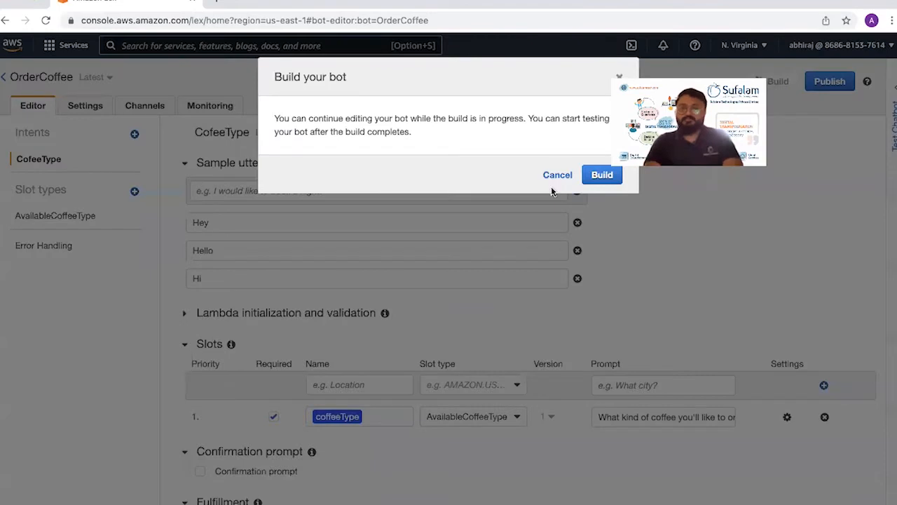
pyautogui.click(587, 207)
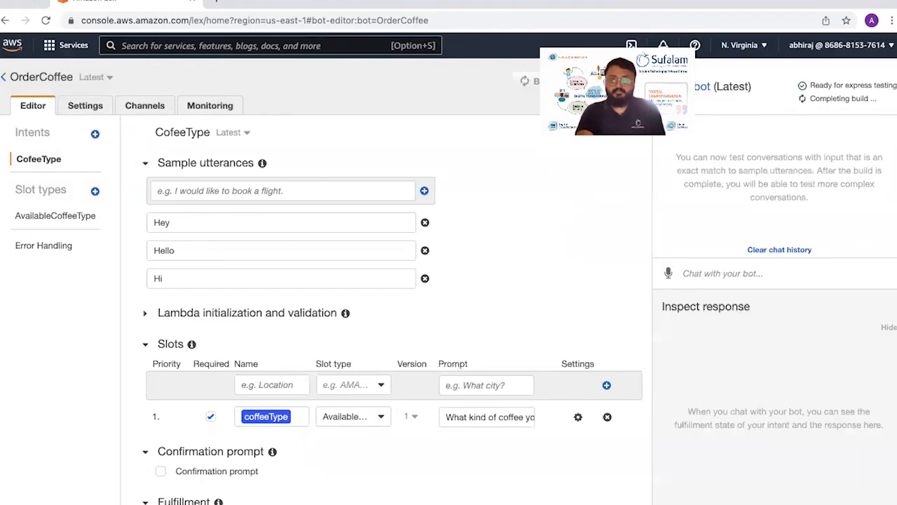
# - Send the message "hey" to the bot in the test chat
pyautogui.click(730, 270)
pyautogui.write('hey')
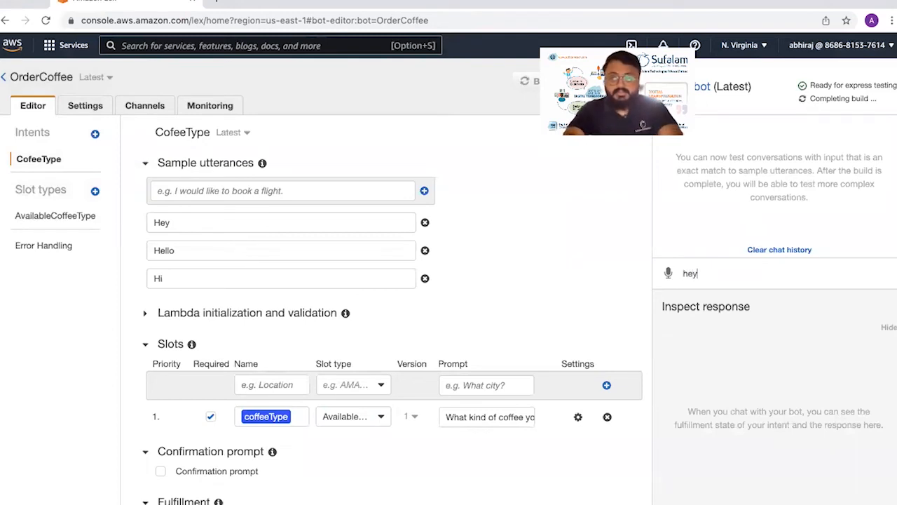
pyautogui.press('Return')
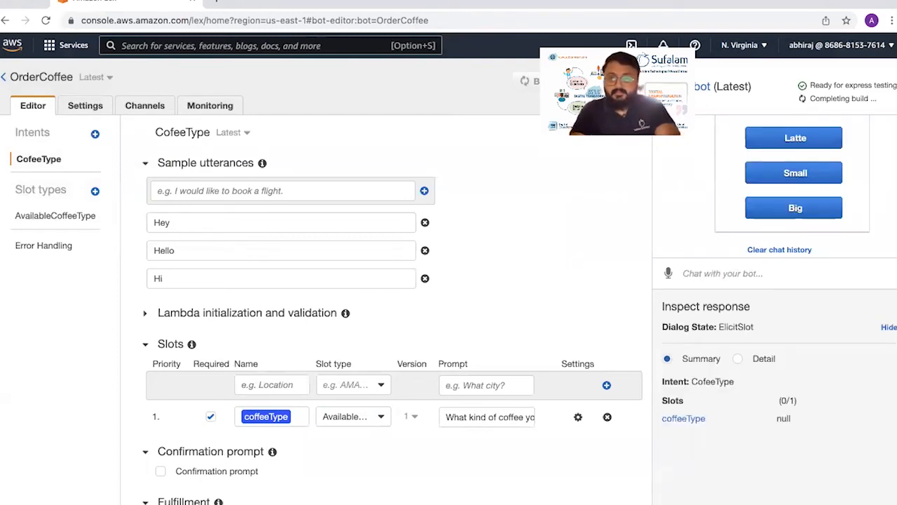
# - Review the bot's Coffee Types card in the test chat and order a Mocha from it
pyautogui.scroll(3, 871, 193)
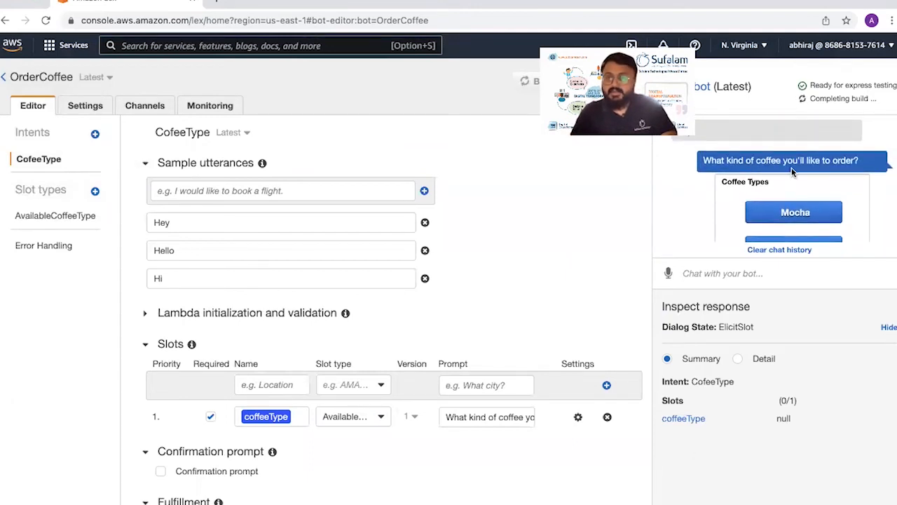
pyautogui.scroll(-1, 747, 184)
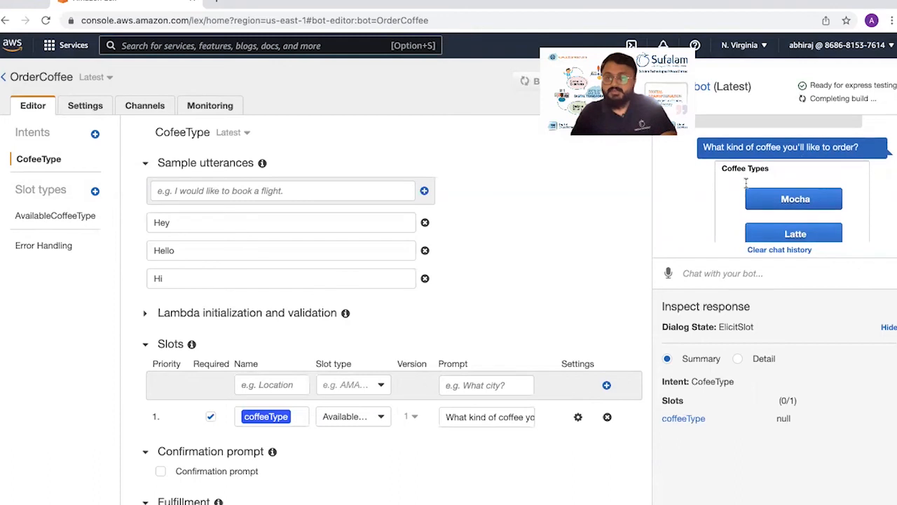
pyautogui.scroll(-2, 747, 186)
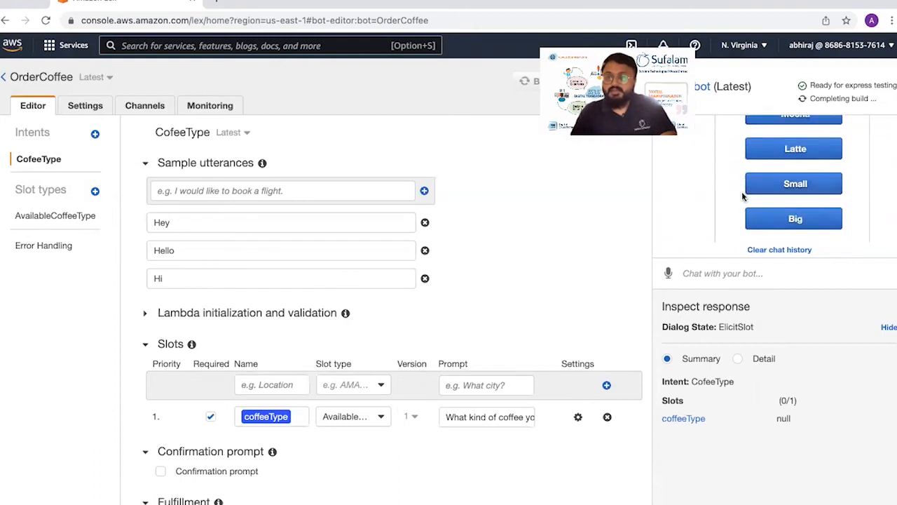
pyautogui.scroll(1, 771, 168)
pyautogui.click(795, 135)
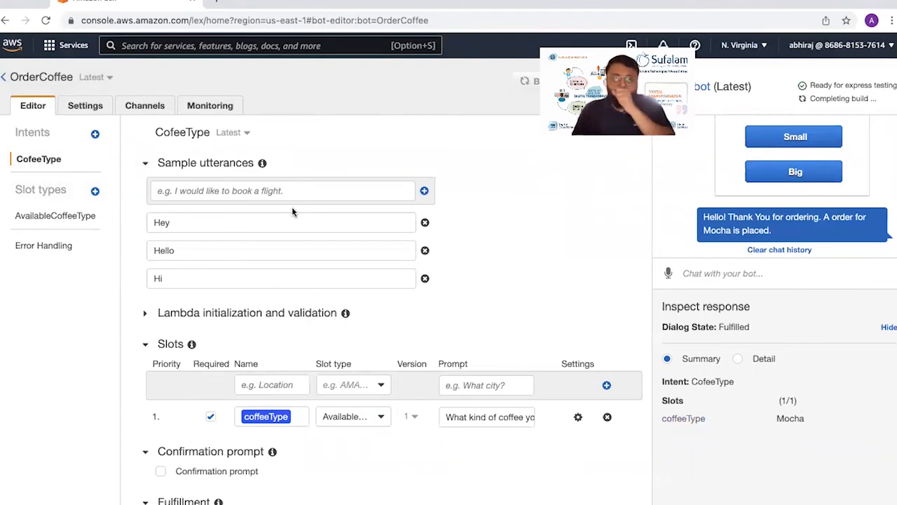
pyautogui.scroll(-3, 203, 297)
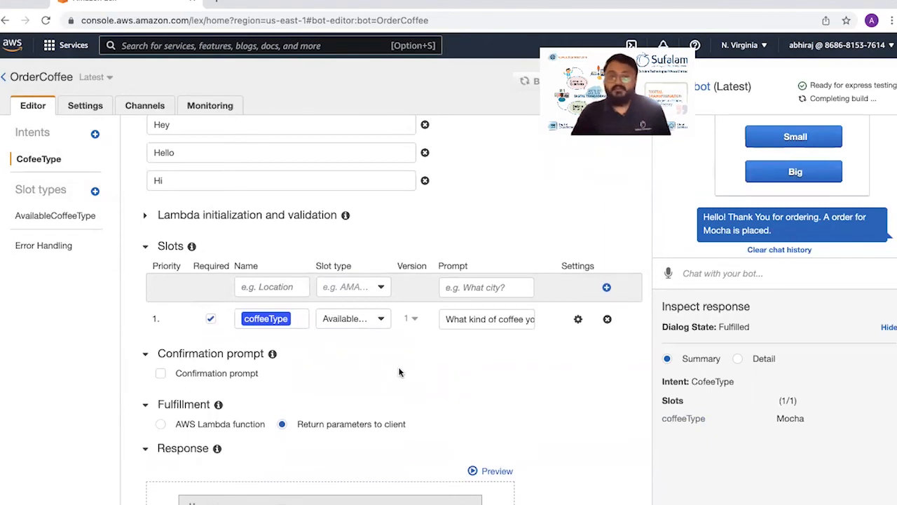
pyautogui.scroll(-7, 399, 372)
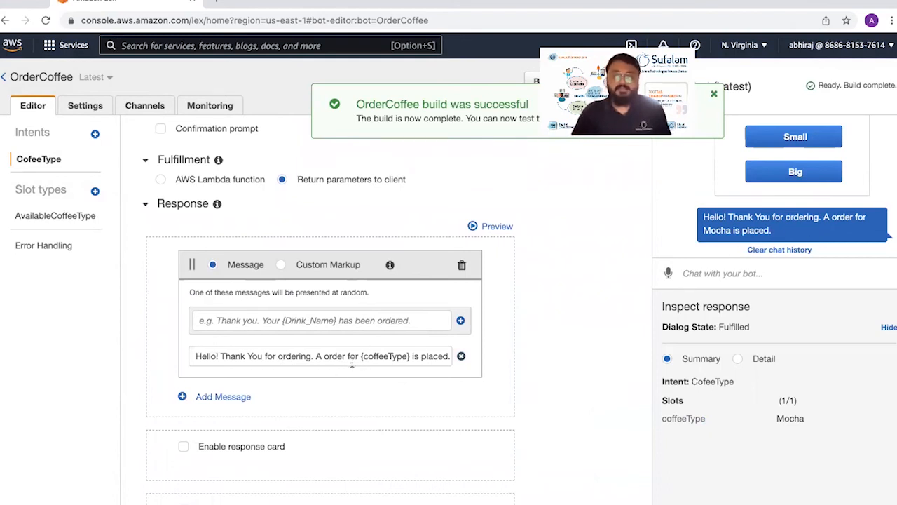
pyautogui.scroll(1, 277, 339)
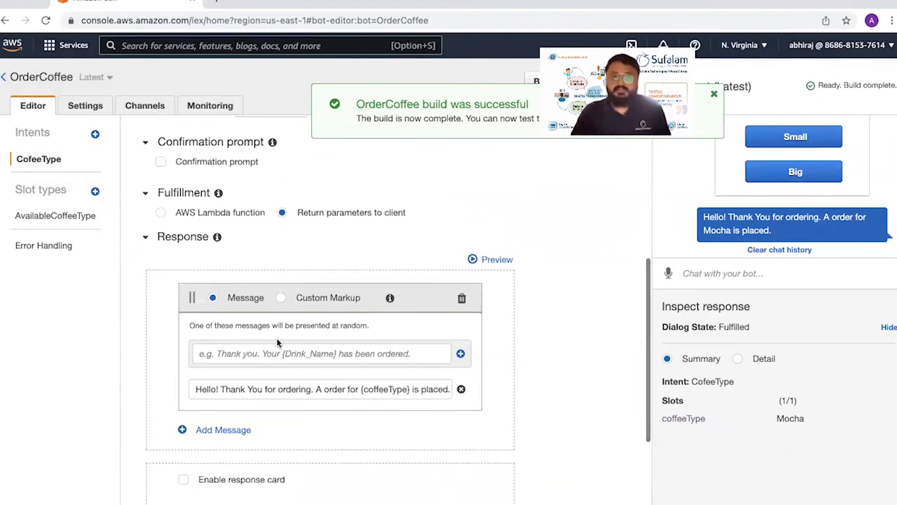
pyautogui.scroll(3, 277, 341)
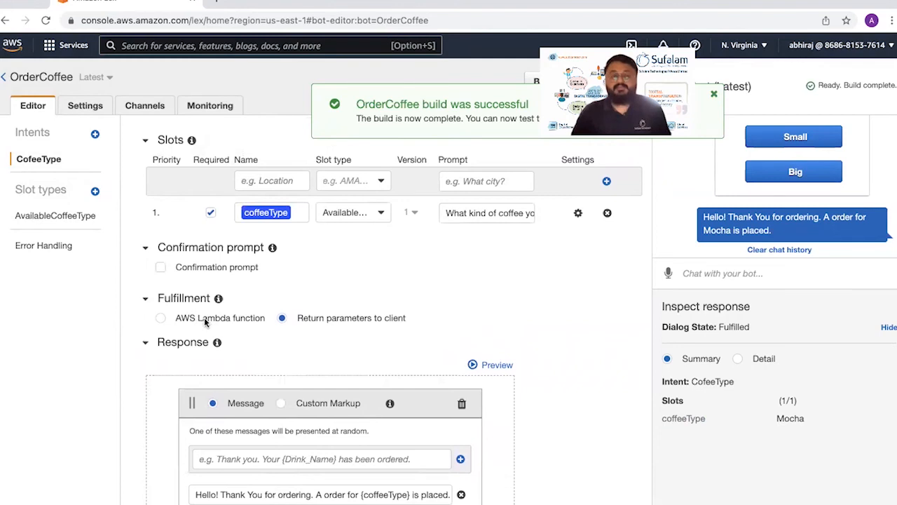
pyautogui.scroll(-4, 308, 336)
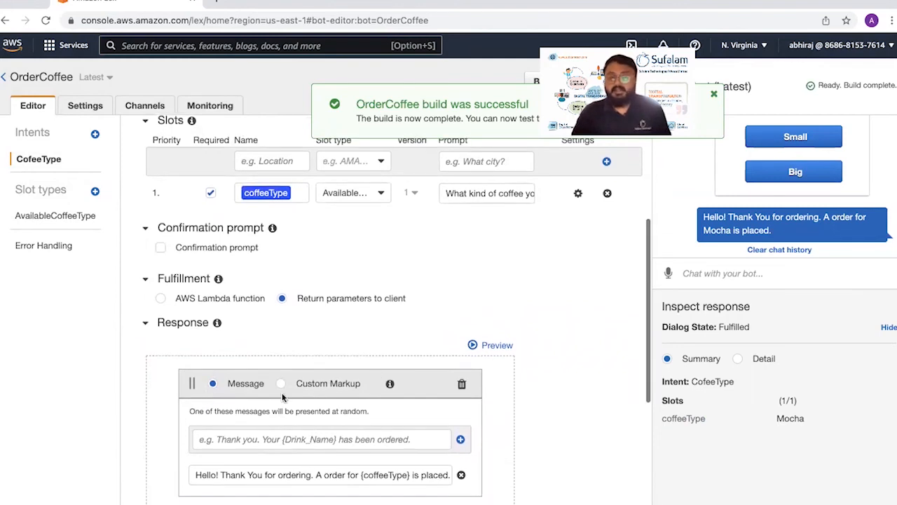